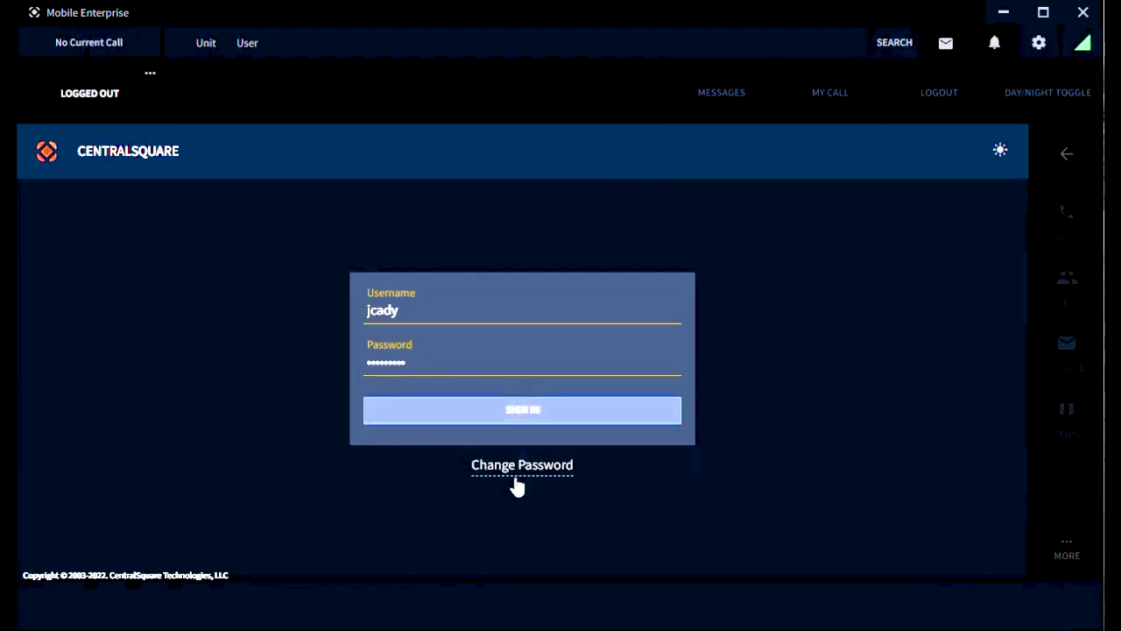
# Sign in with the filled-in credentials and choose CF62 as the unit ID
pyautogui.click(646, 420)
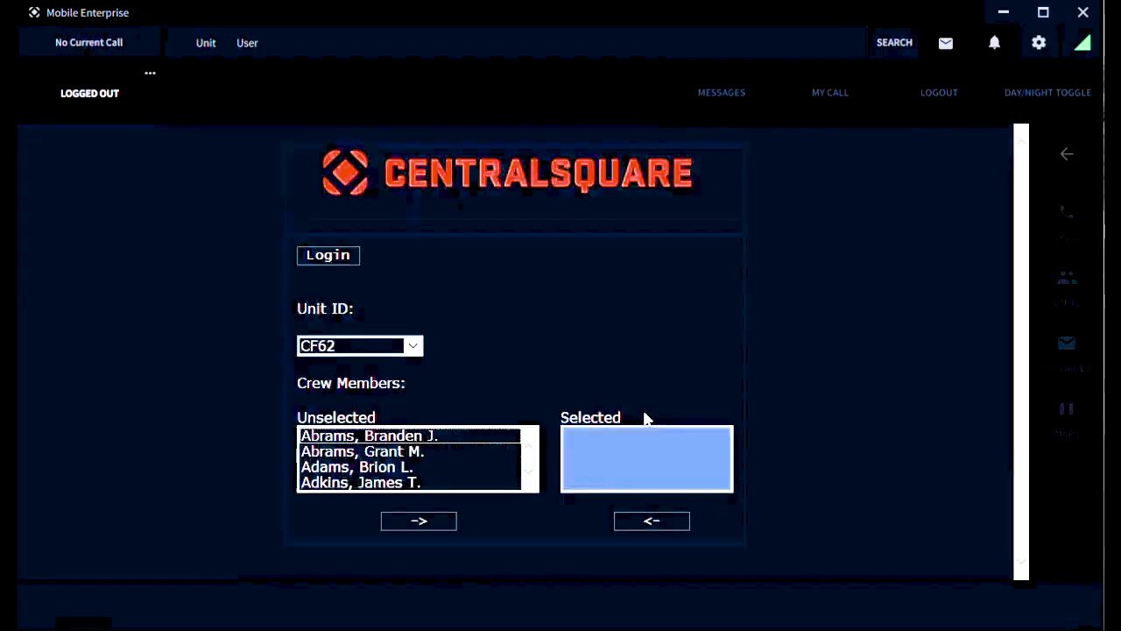
pyautogui.click(417, 348)
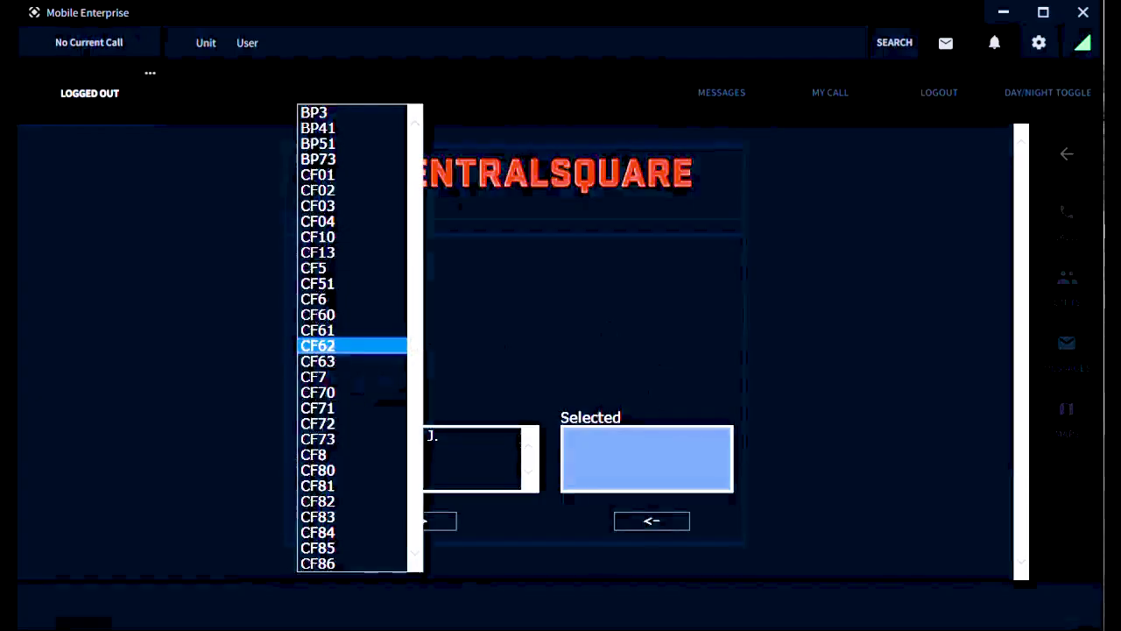
pyautogui.click(340, 351)
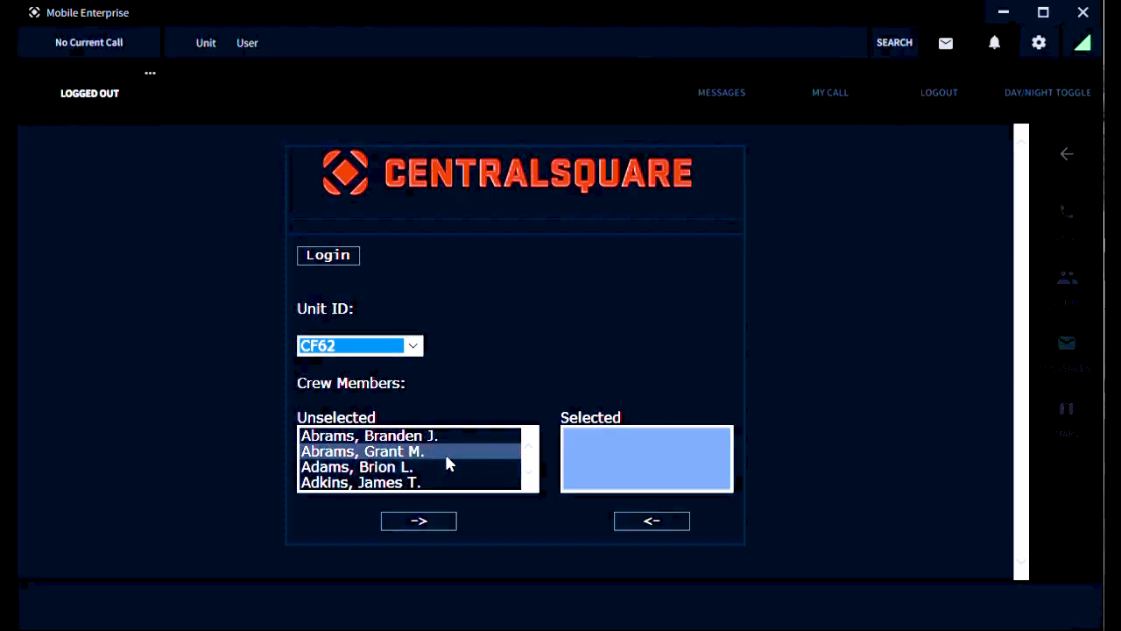
# Find the signed-in user's name in the unselected crew list and add it to the selected crew members
pyautogui.press('c')
pyautogui.press('Tab')
pyautogui.press('c')
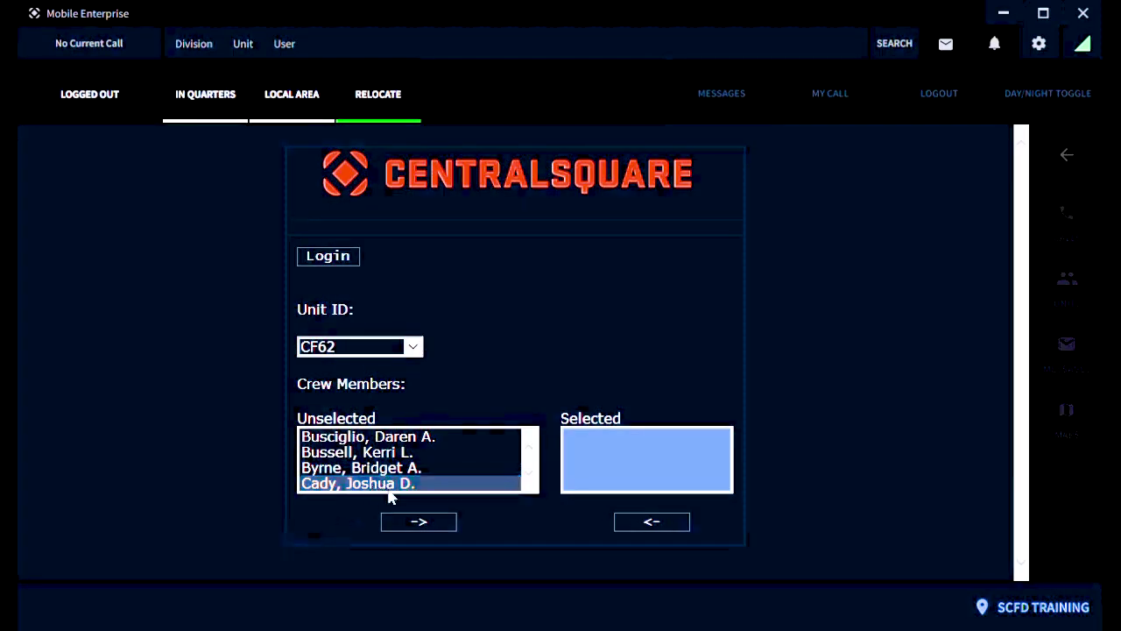
pyautogui.click(417, 521)
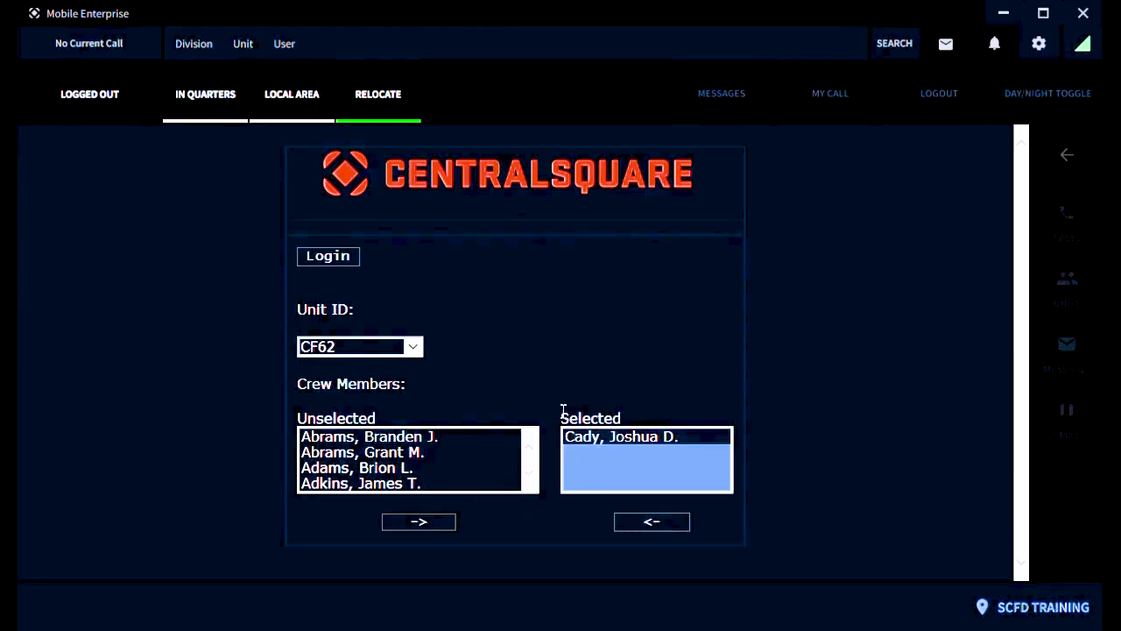
# Reselect CF62 as the unit ID and log the unit in with its crew
pyautogui.click(413, 347)
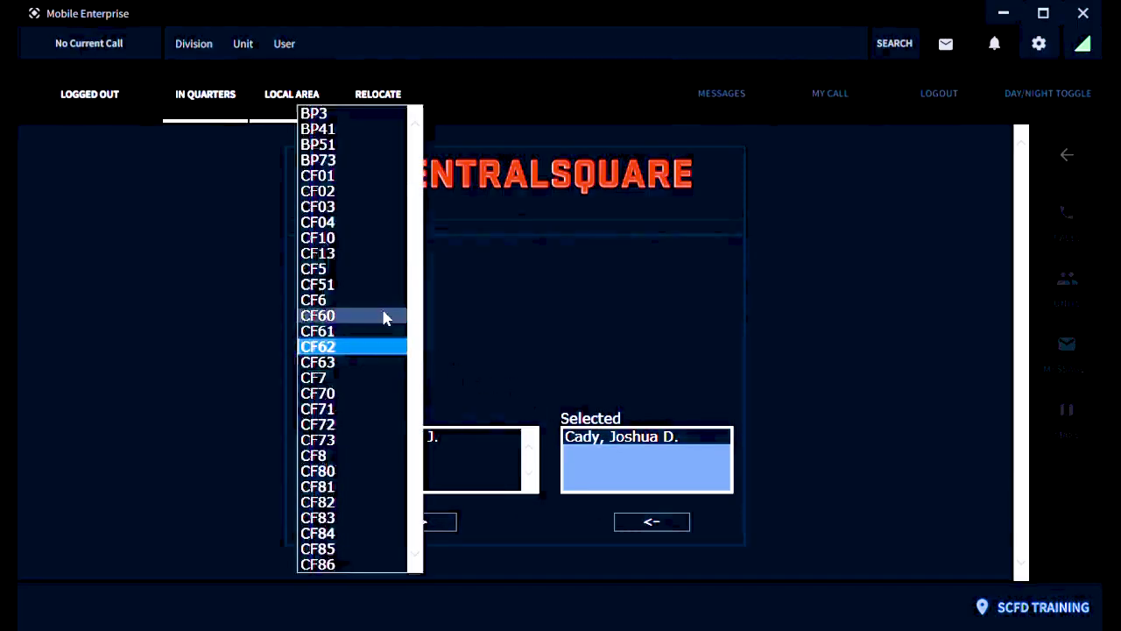
pyautogui.click(353, 347)
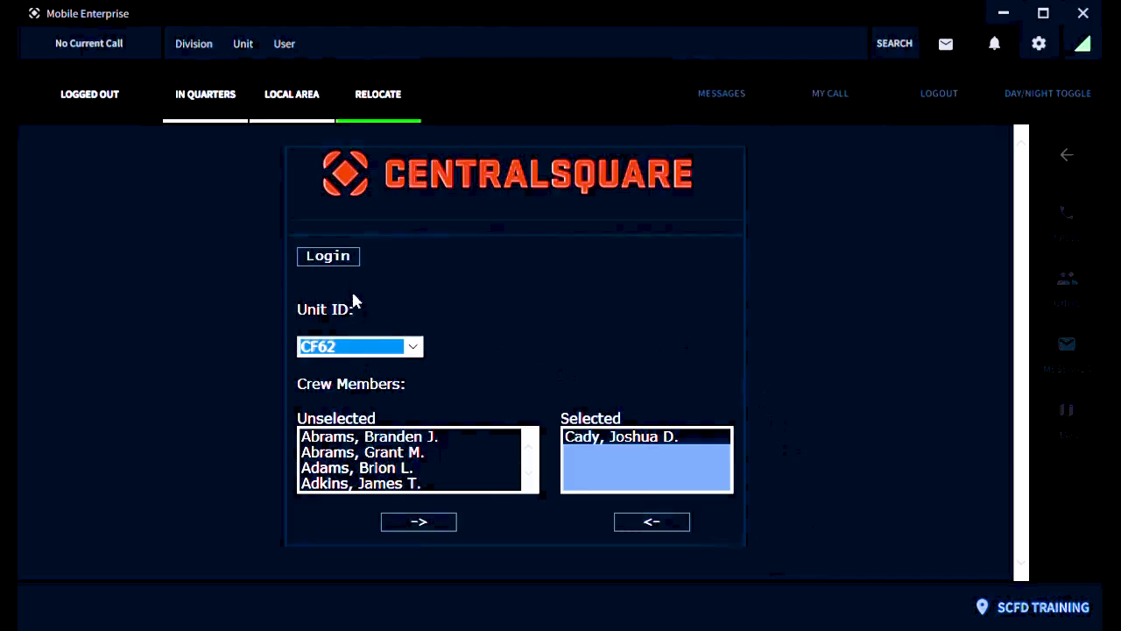
pyautogui.click(329, 257)
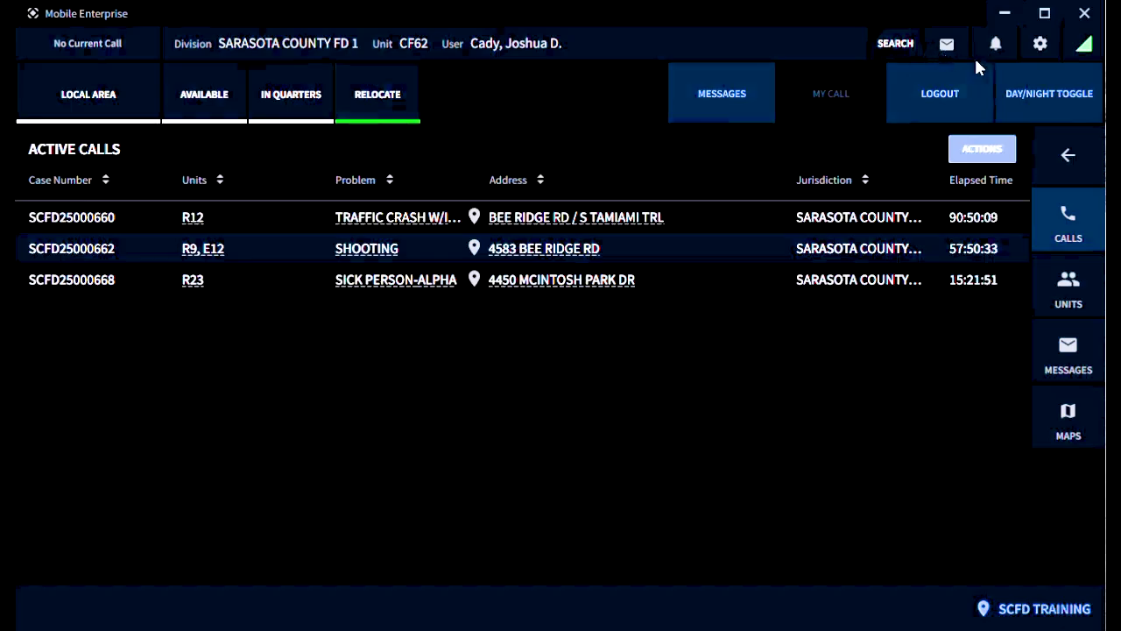
# Mark the crew as out of the vehicle and switch the status back to in the vehicle
pyautogui.click(1041, 46)
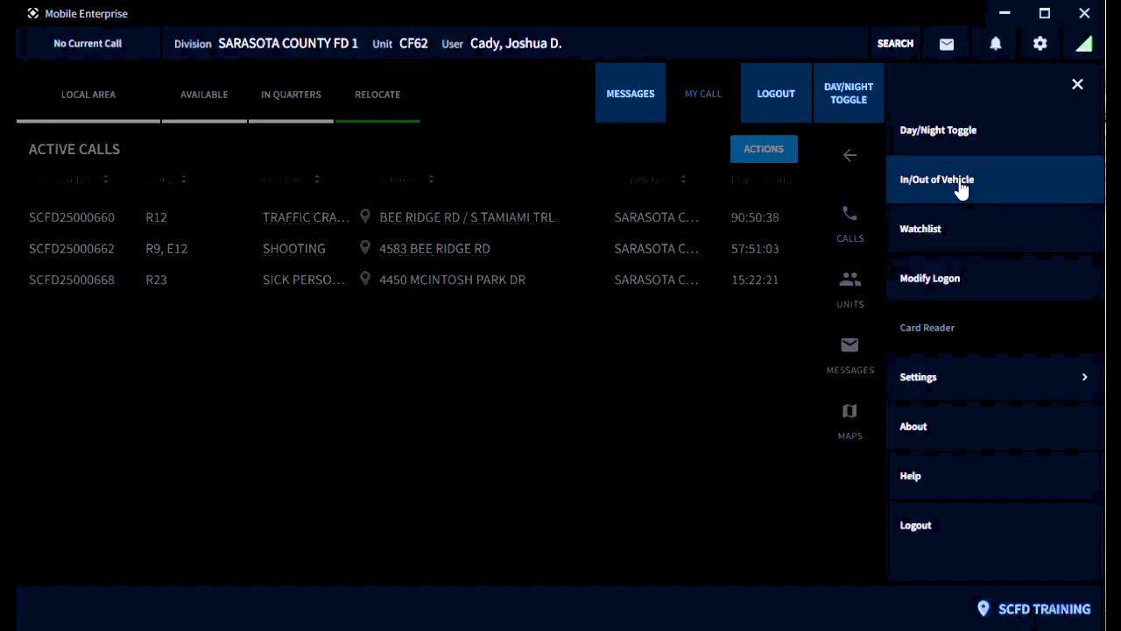
pyautogui.click(960, 185)
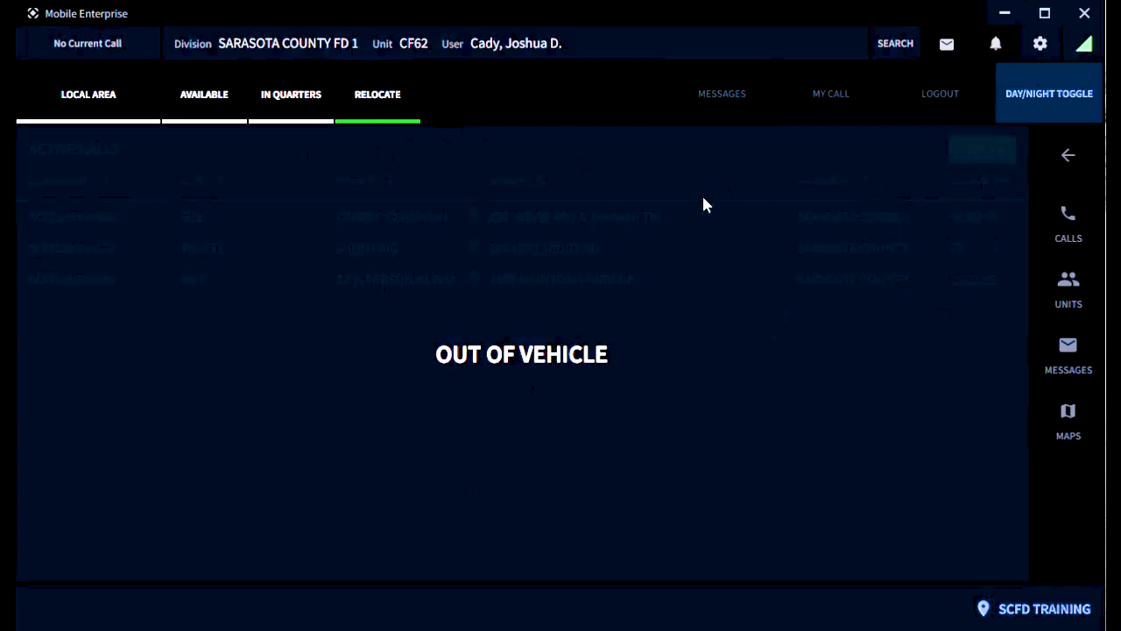
pyautogui.click(1042, 45)
pyautogui.click(955, 182)
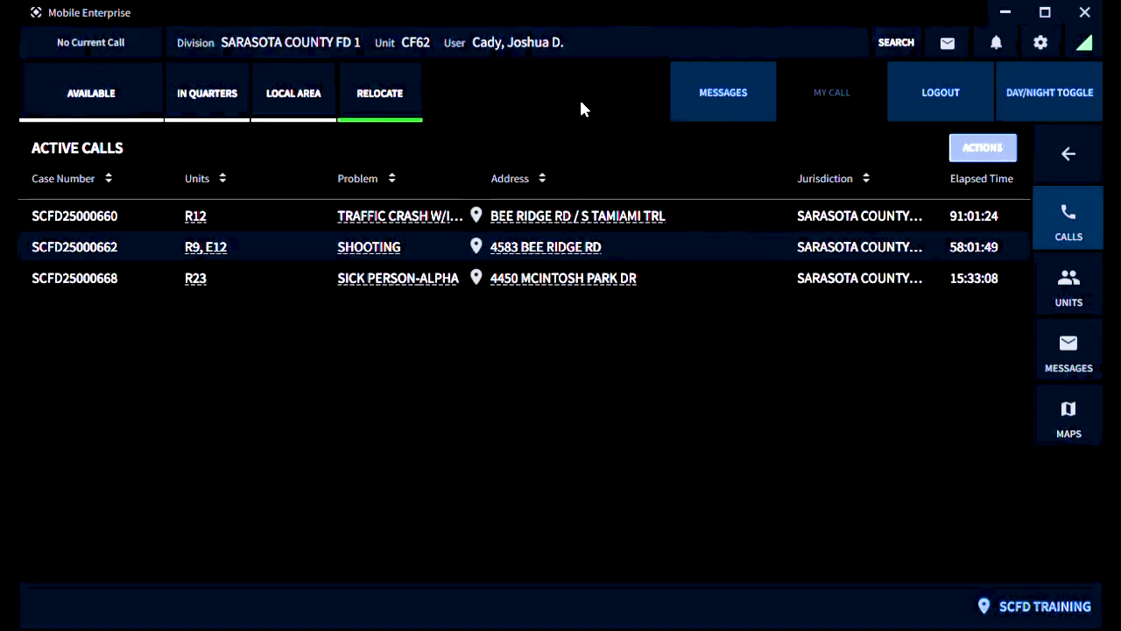
# View the shooting call's address on the map and return to the active calls list
pyautogui.click(96, 117)
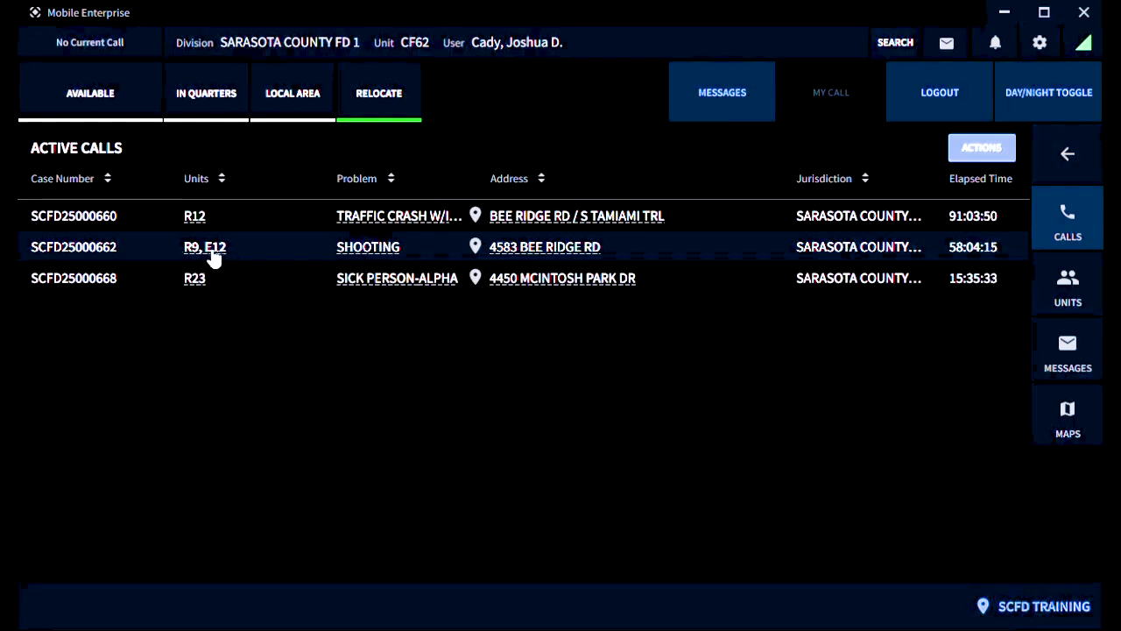
pyautogui.click(536, 253)
pyautogui.click(536, 253)
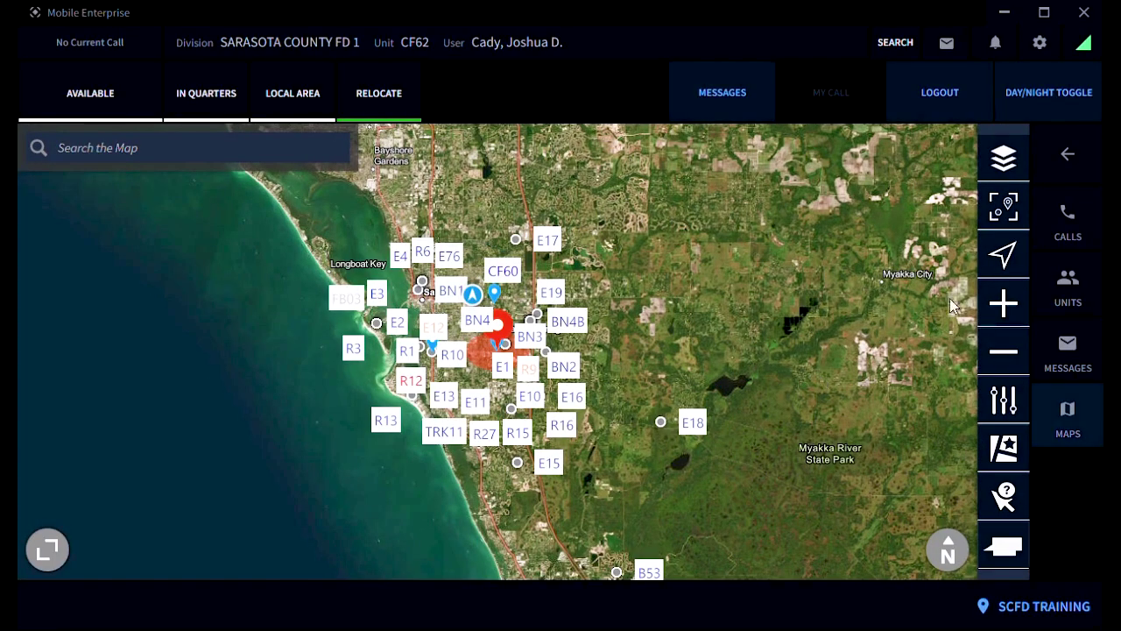
pyautogui.click(1068, 156)
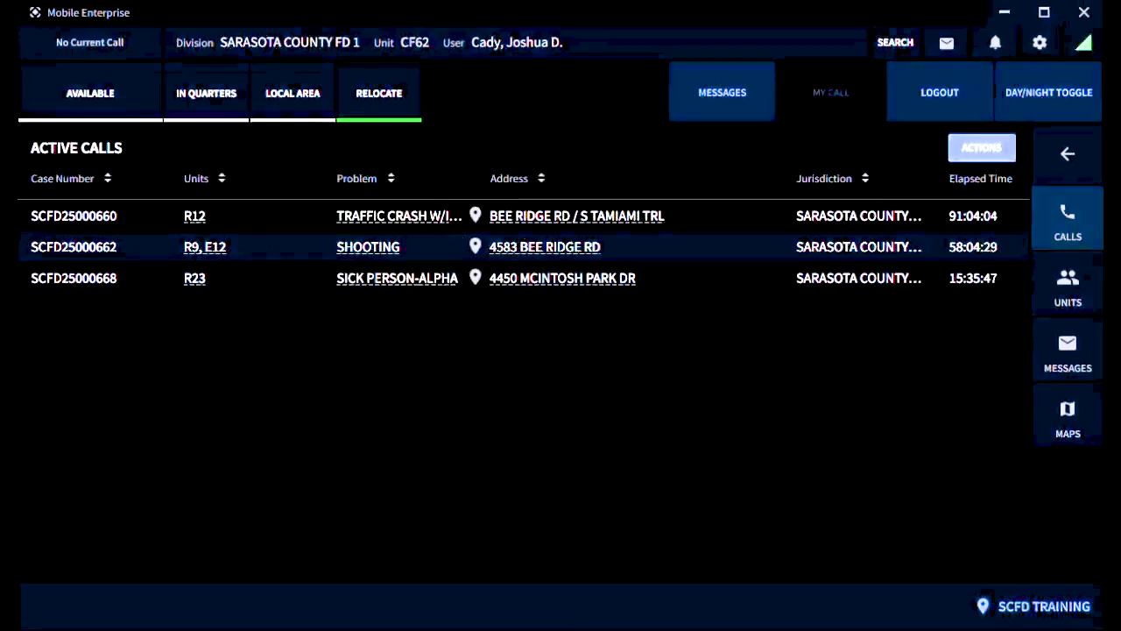
# Look through the units list and the messages, and bring up the map
pyautogui.click(1070, 291)
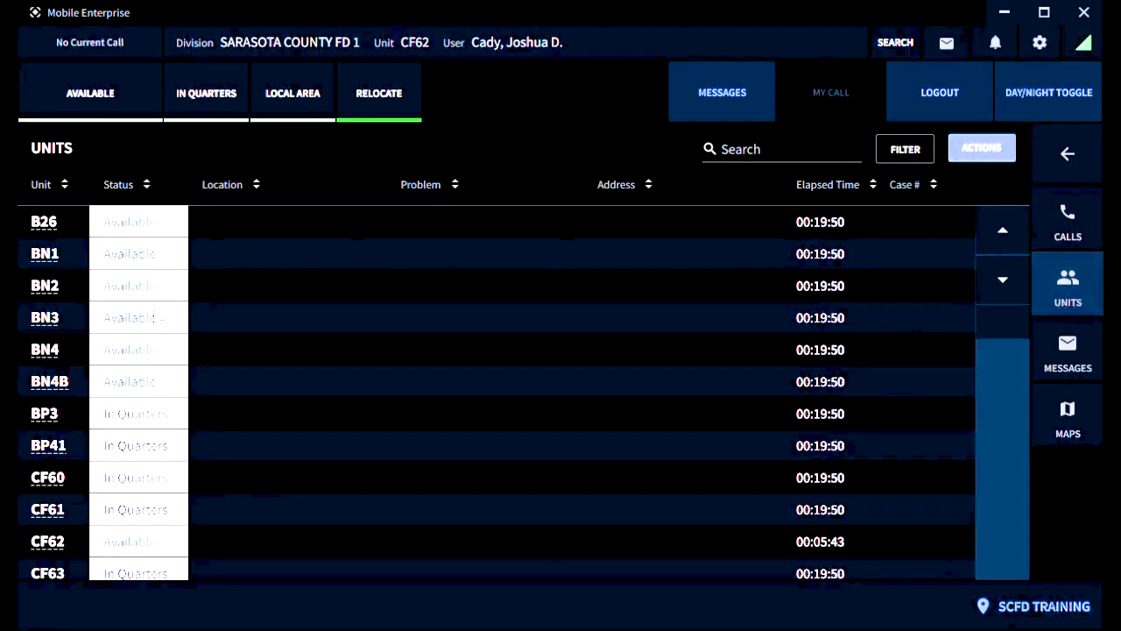
pyautogui.click(1090, 366)
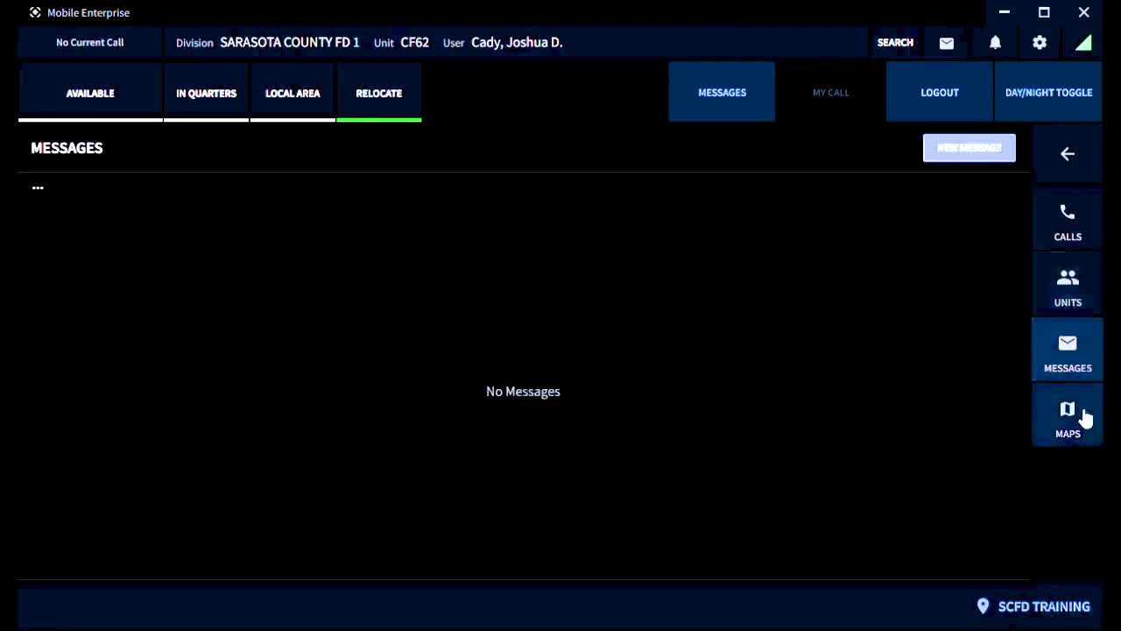
pyautogui.click(1086, 417)
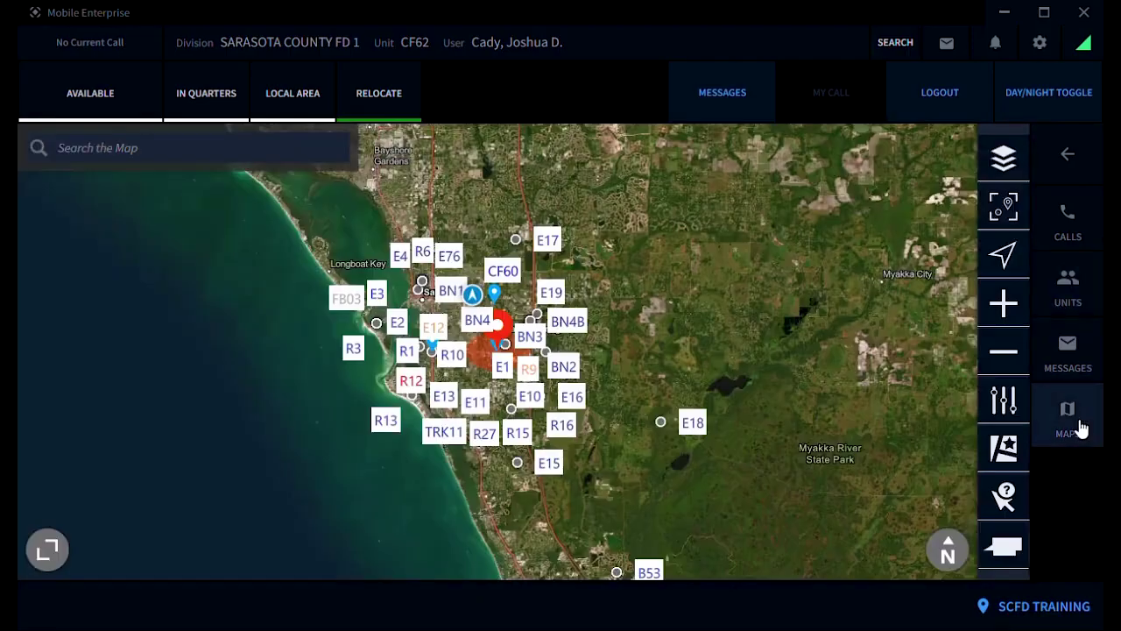
# Try the Offline Basemap and Online Topography display themes on the map, and settle on Online World Imagery
pyautogui.click(1004, 158)
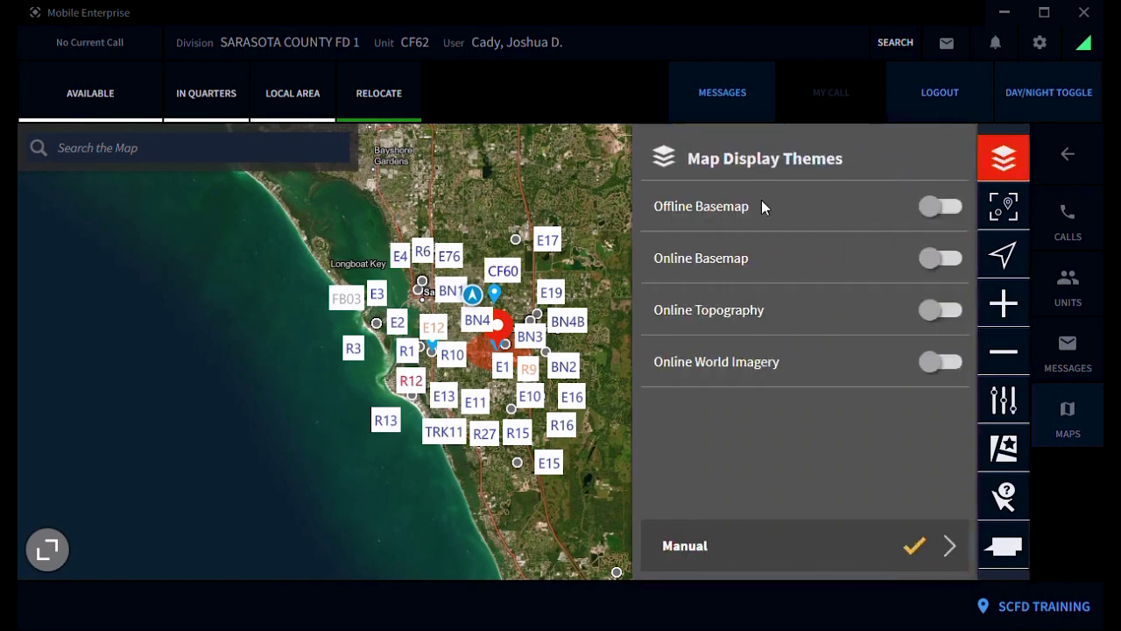
pyautogui.click(940, 208)
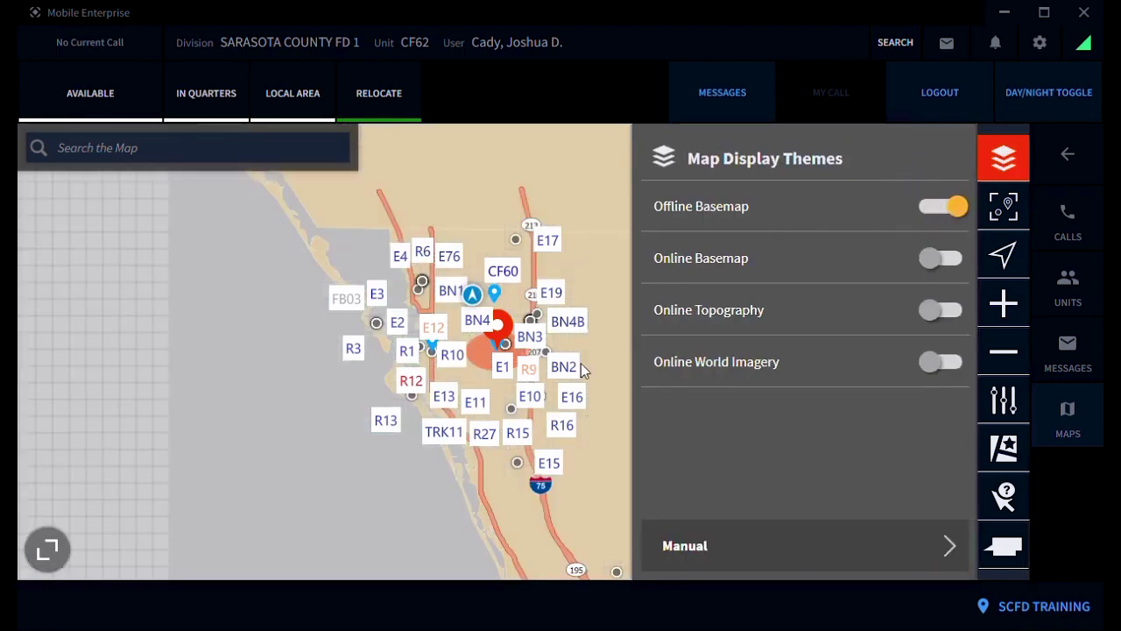
pyautogui.click(934, 311)
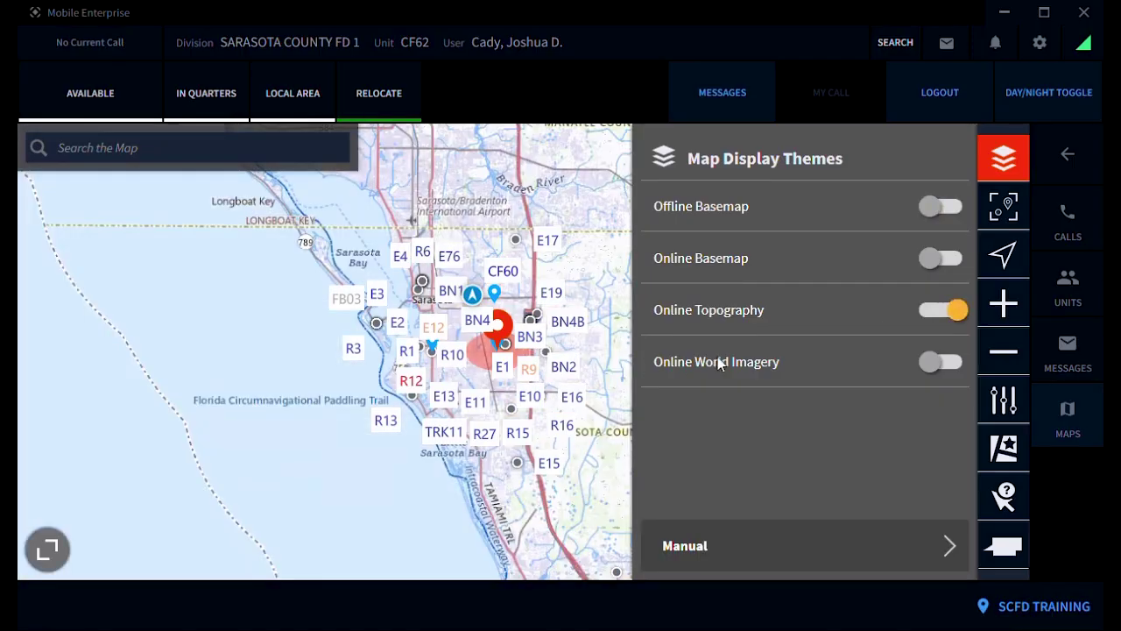
pyautogui.scroll(4, 449, 376)
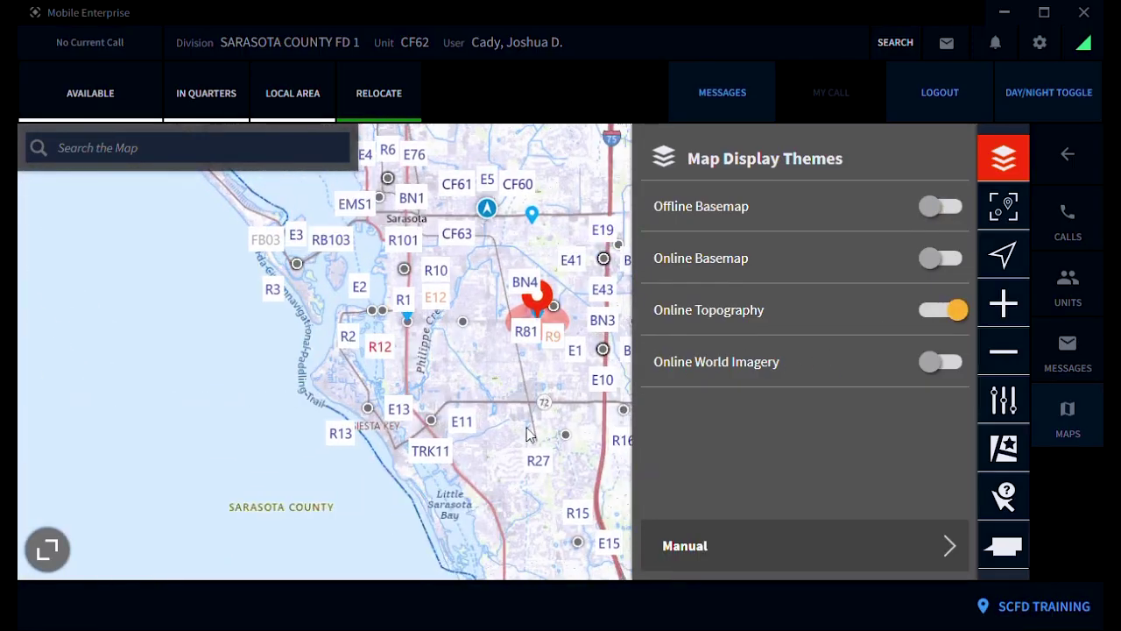
pyautogui.click(930, 359)
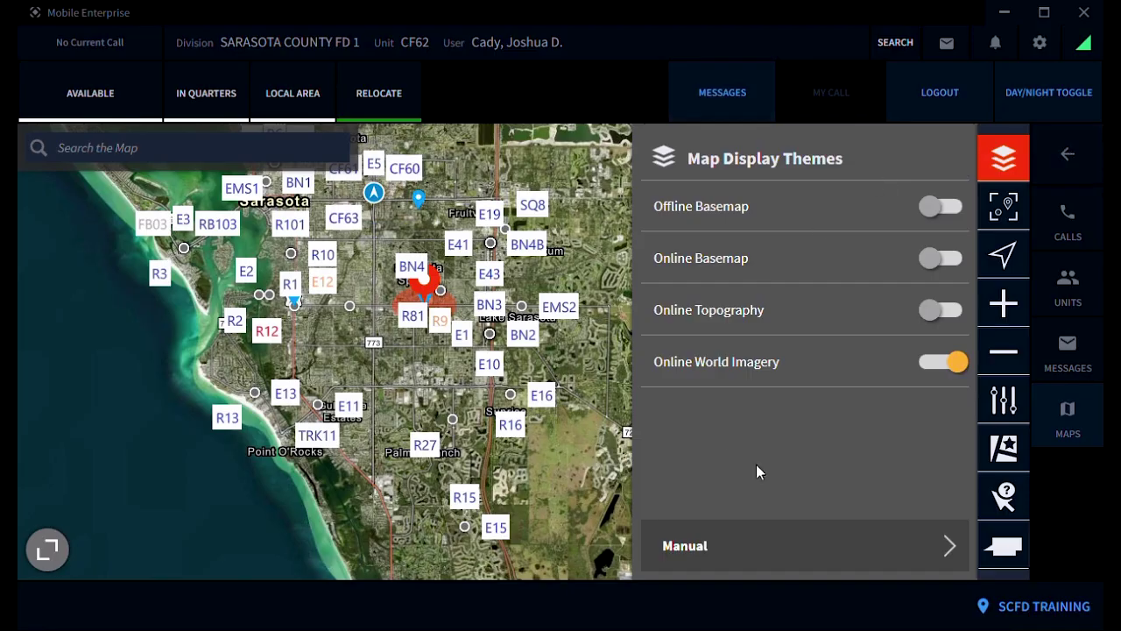
pyautogui.click(1005, 160)
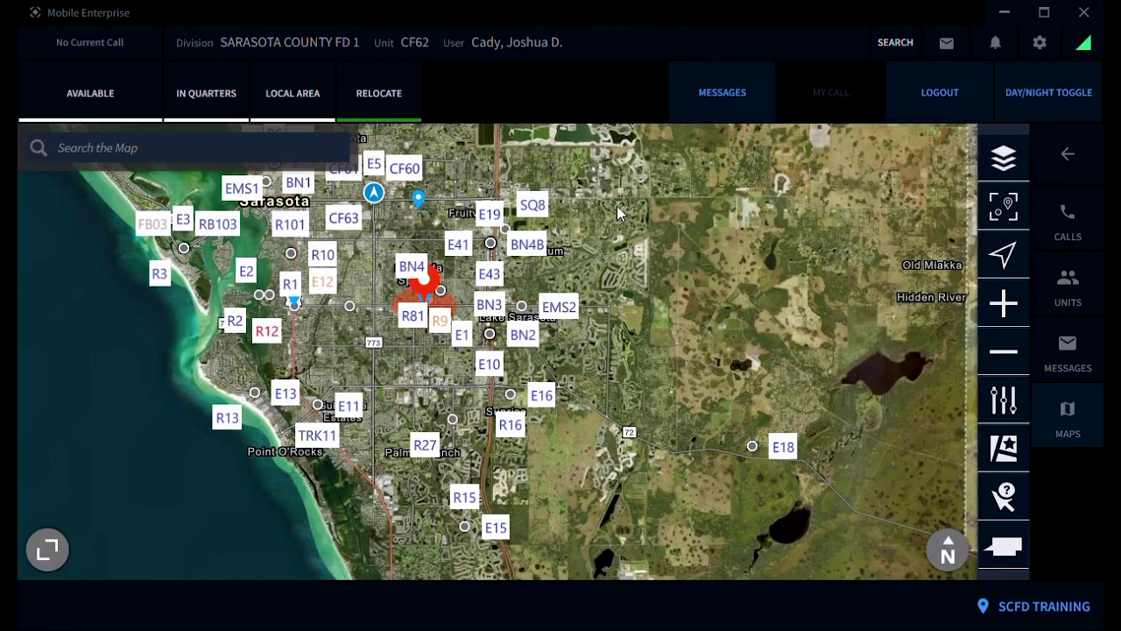
# Fit the map to the unit's surroundings and track the unit's position with the road ahead in view
pyautogui.click(127, 151)
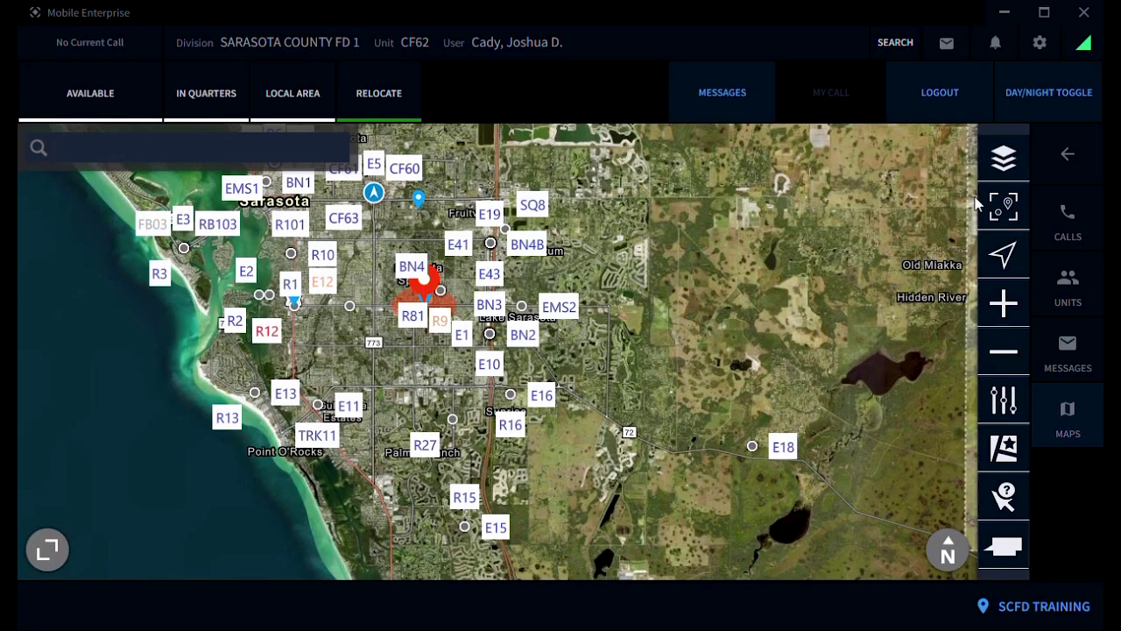
pyautogui.click(1016, 219)
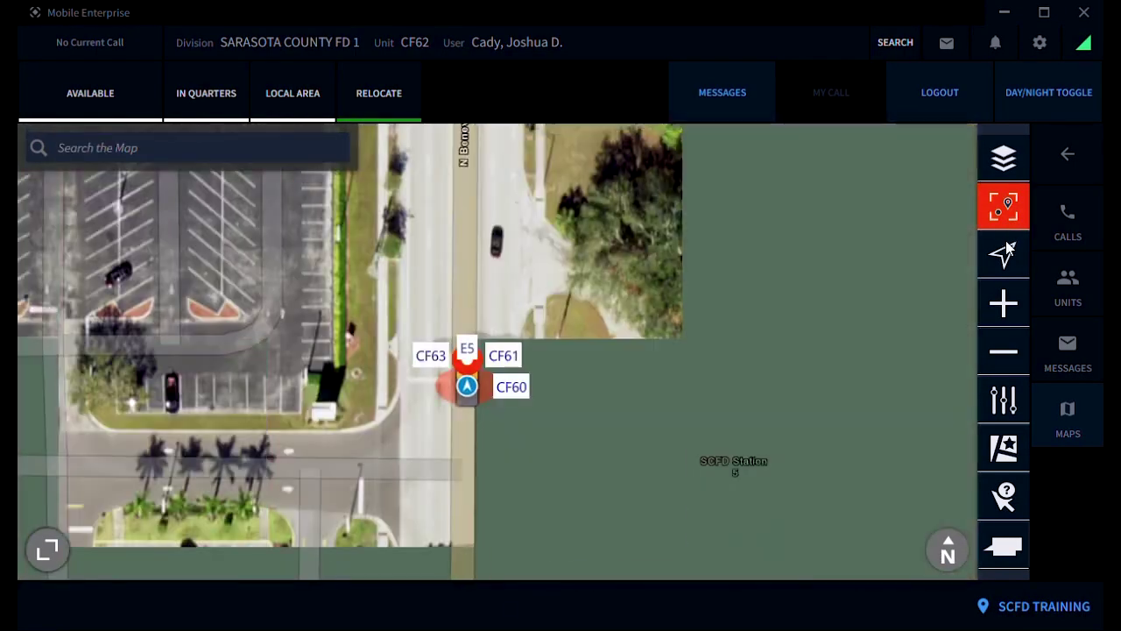
pyautogui.click(1010, 253)
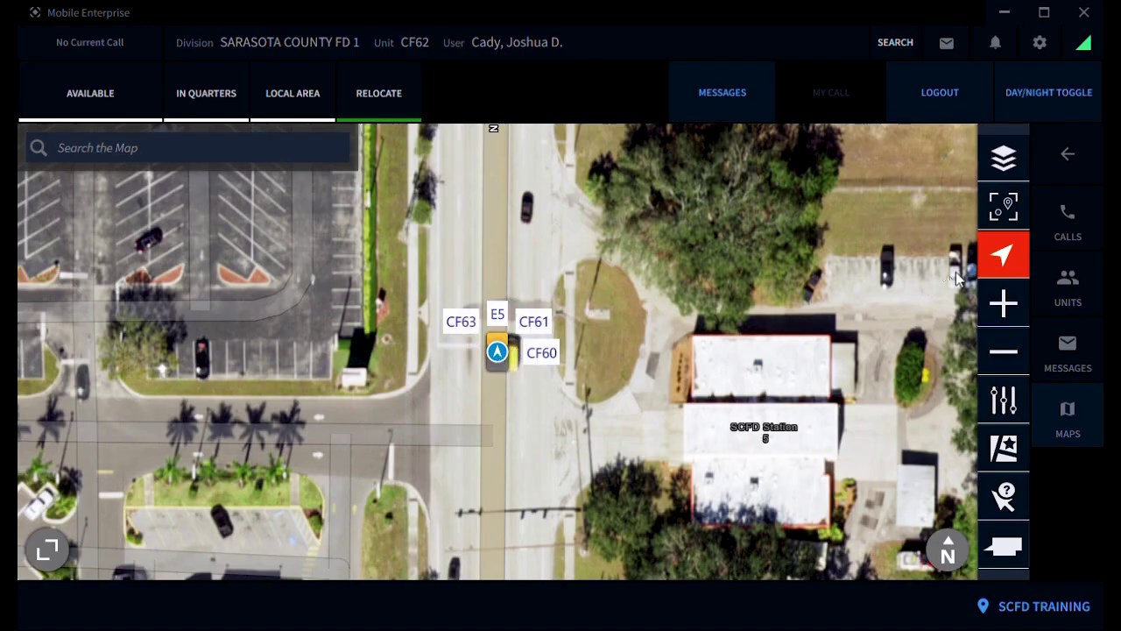
pyautogui.click(1005, 261)
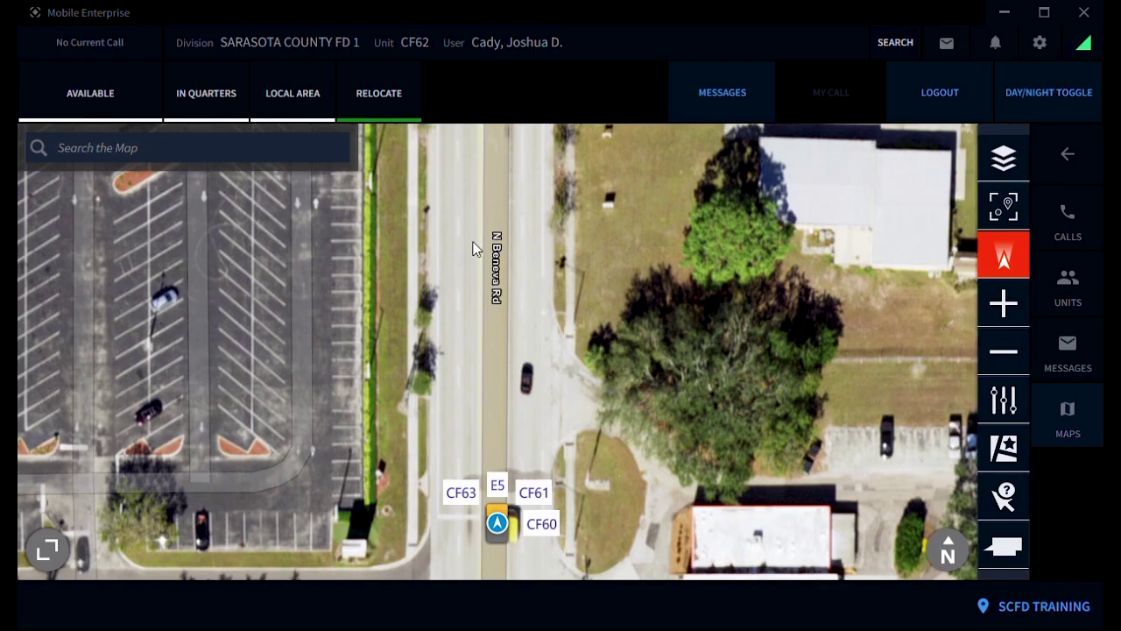
# Zoom the map out to the City level and go to the Sarasota County spatial bookmark
pyautogui.click(1005, 359)
pyautogui.click(1005, 359)
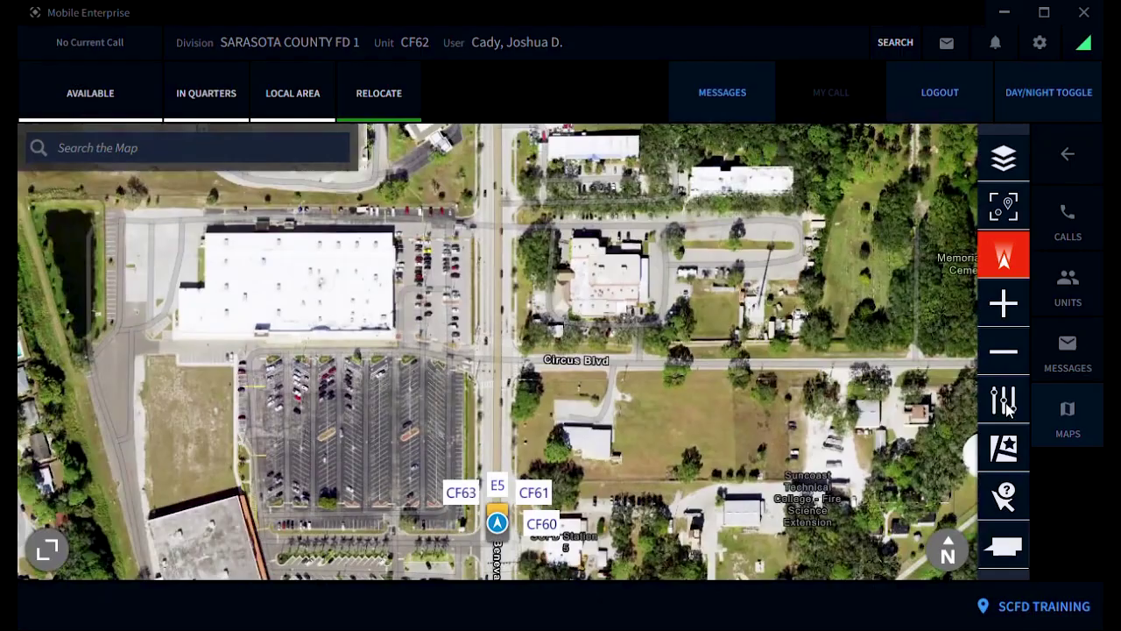
pyautogui.click(1006, 402)
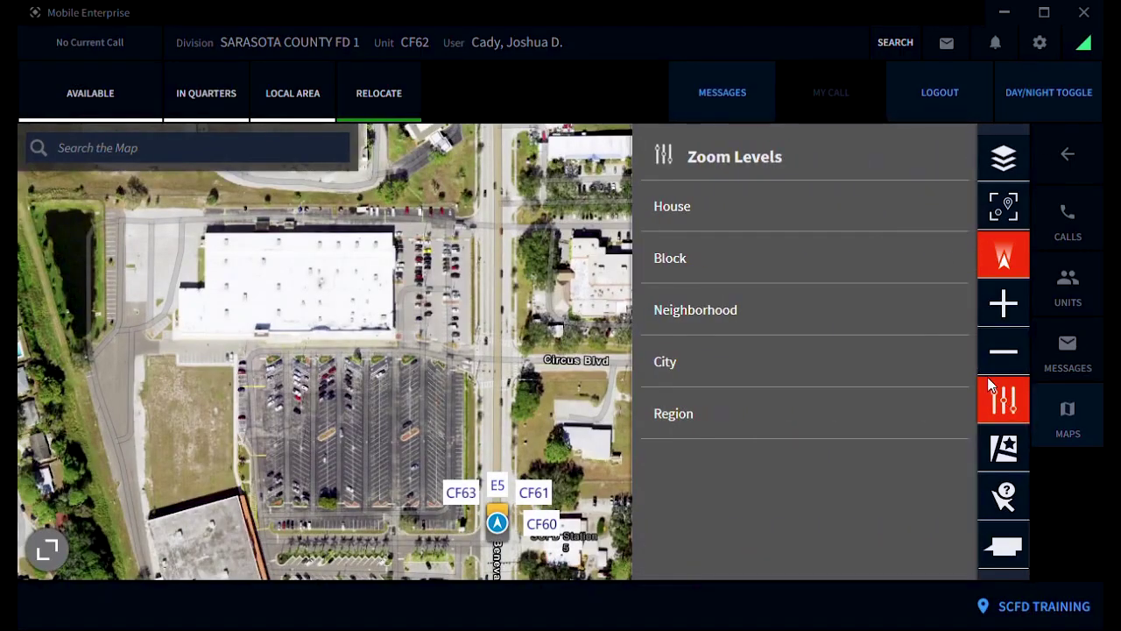
pyautogui.click(770, 357)
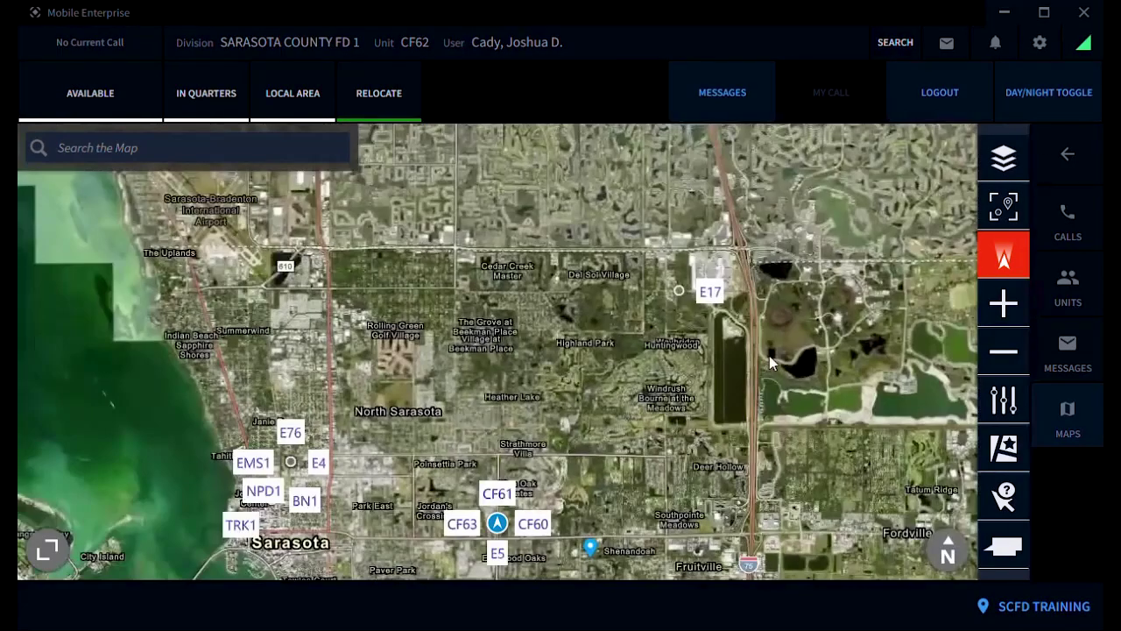
pyautogui.click(1007, 449)
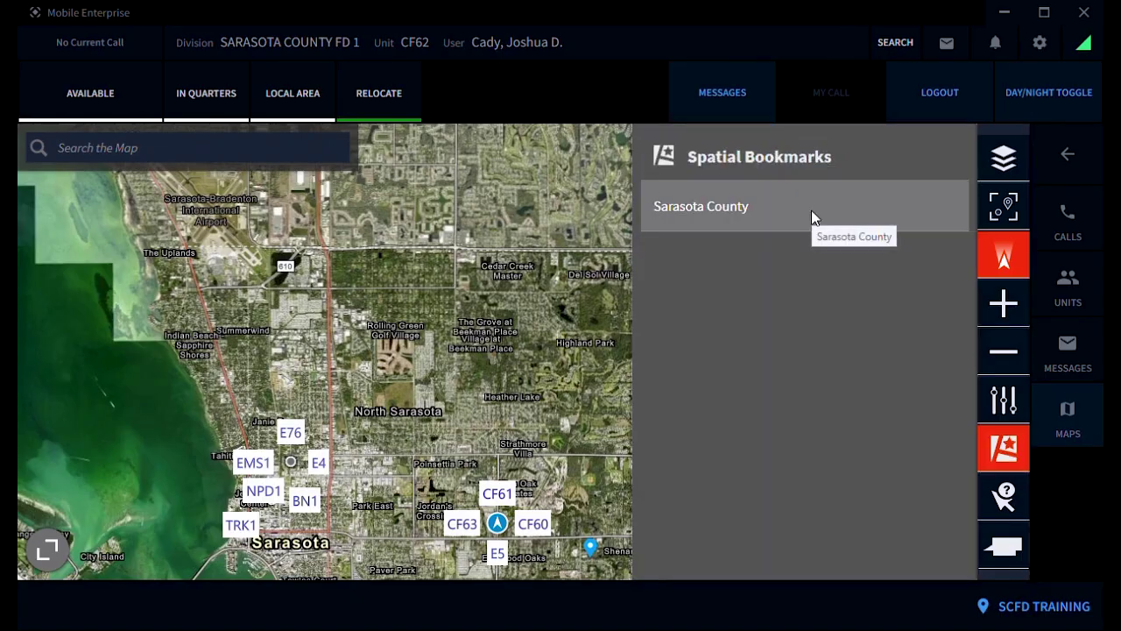
pyautogui.click(811, 211)
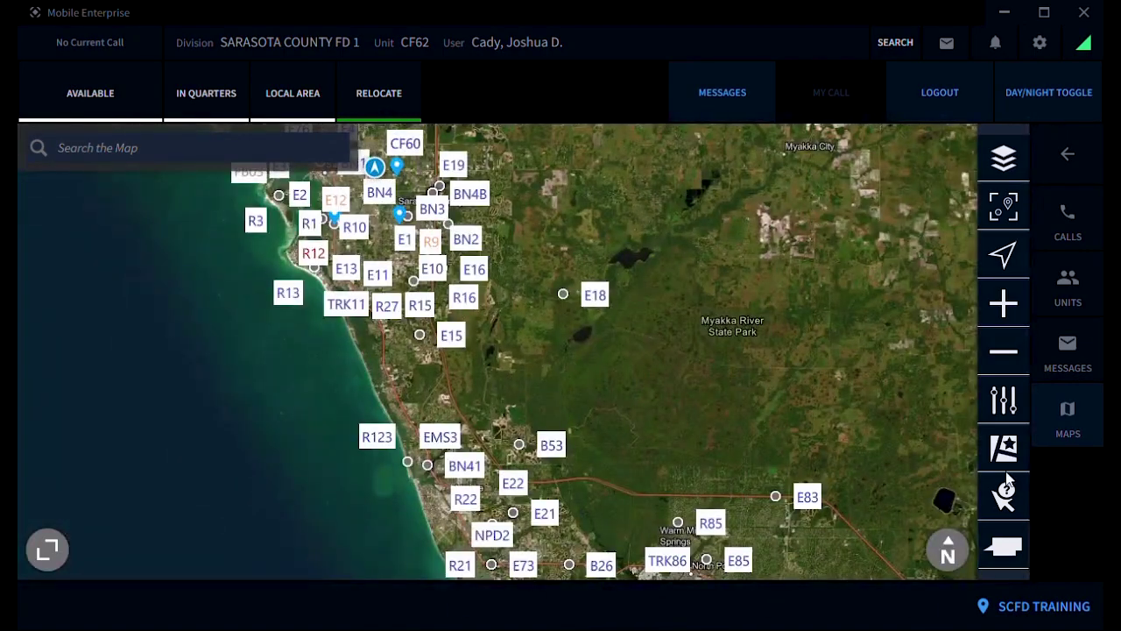
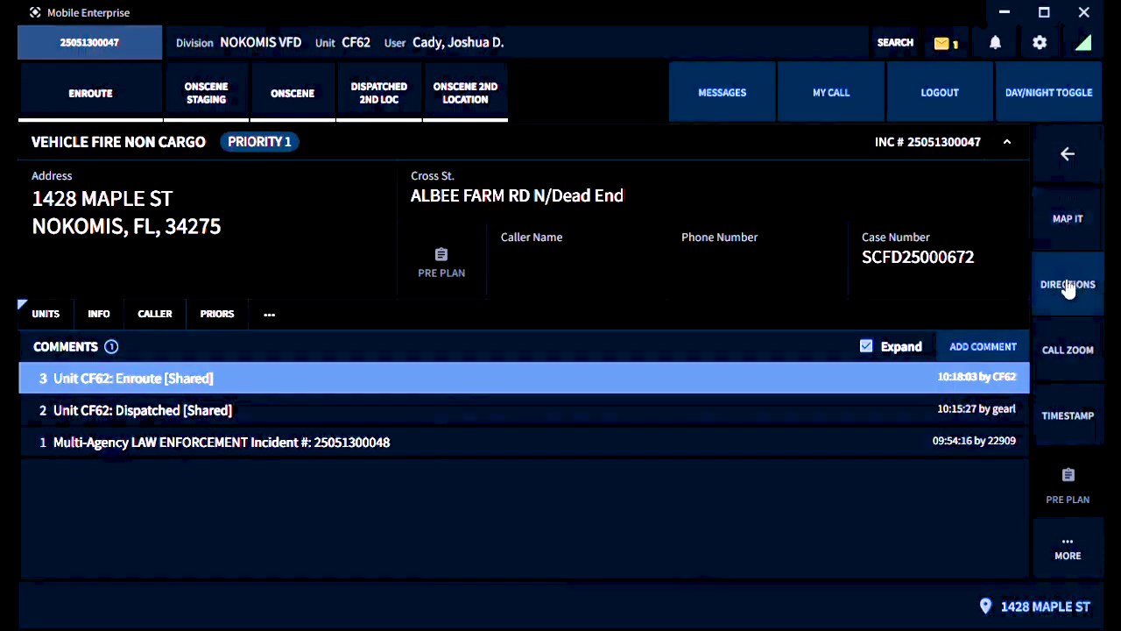
# Use Call Zoom to show the vehicle fire call and the unit on the map, and return to the call details
pyautogui.click(1060, 357)
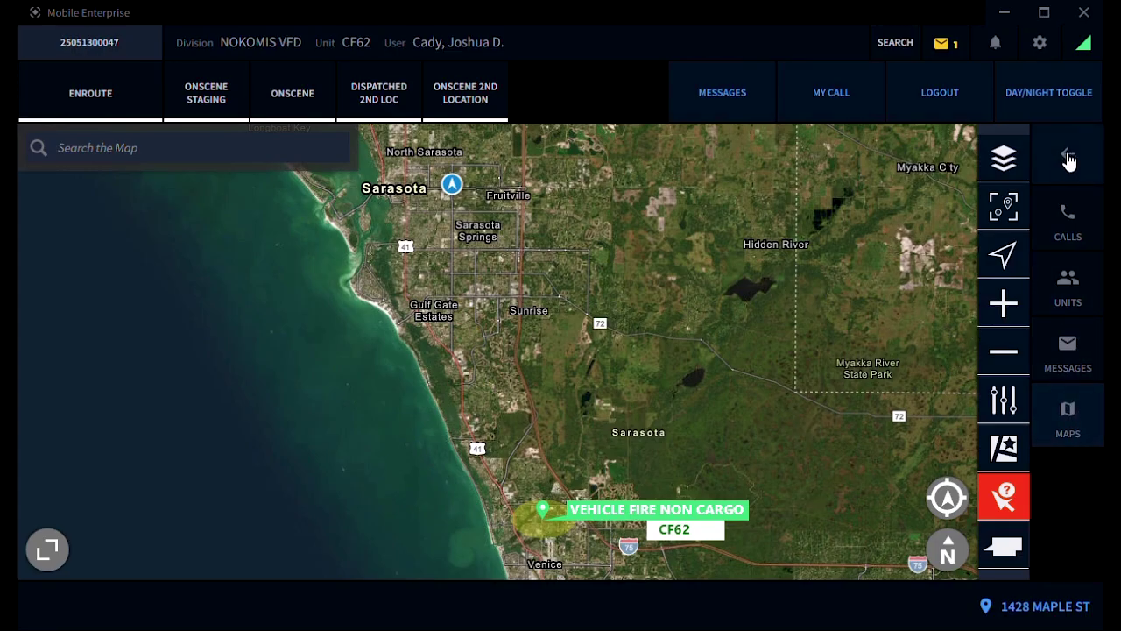
pyautogui.click(1008, 550)
pyautogui.click(1007, 552)
pyautogui.click(1004, 550)
pyautogui.click(1004, 549)
pyautogui.click(1067, 158)
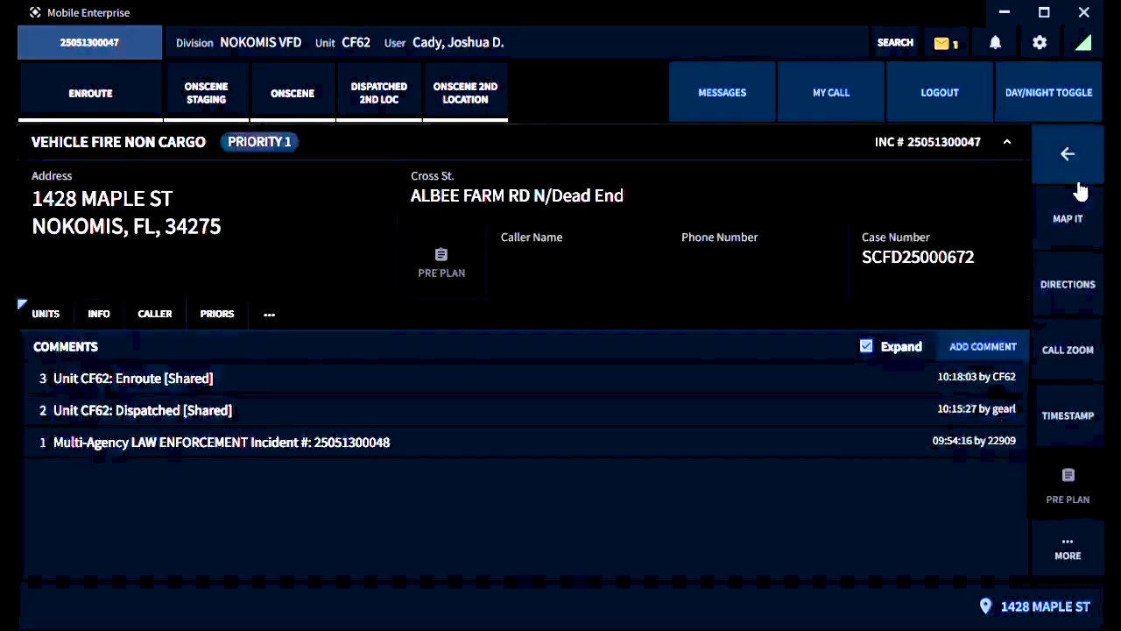
# Try the 10 Minute Alert and 2 In 2 Out Established user times for the call's timestamp, and leave without submitting
pyautogui.click(1069, 419)
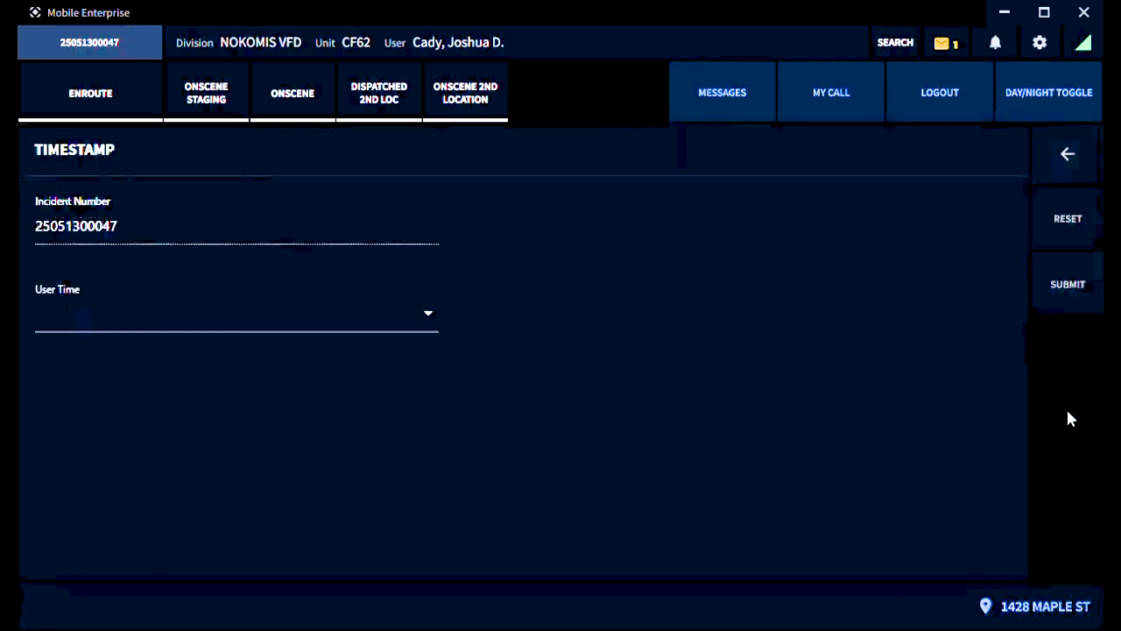
pyautogui.click(428, 317)
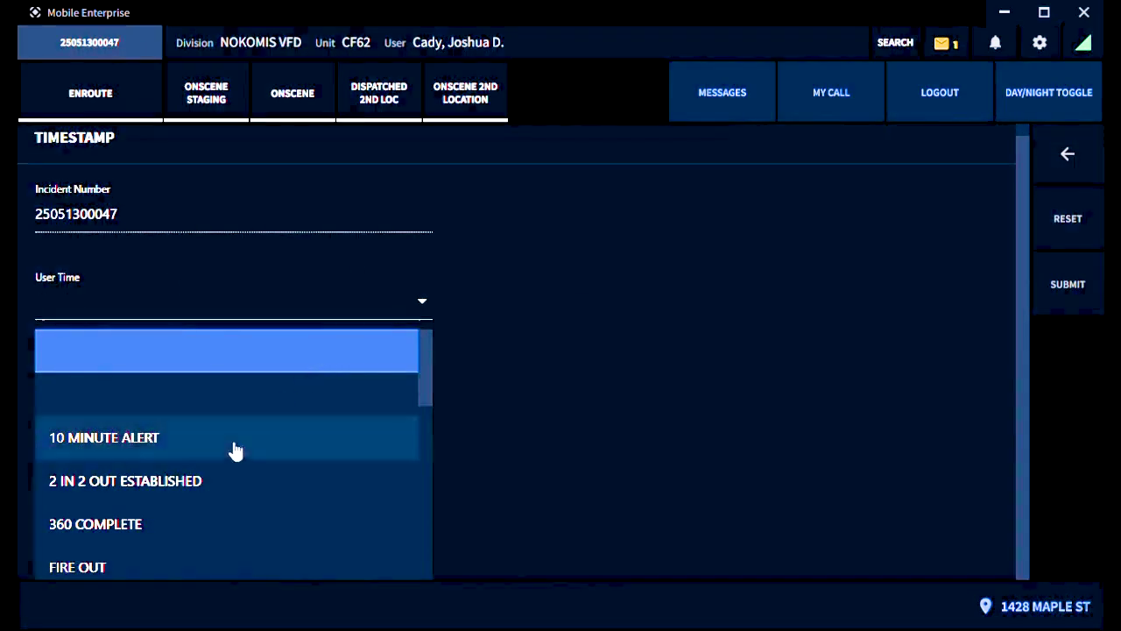
pyautogui.click(180, 442)
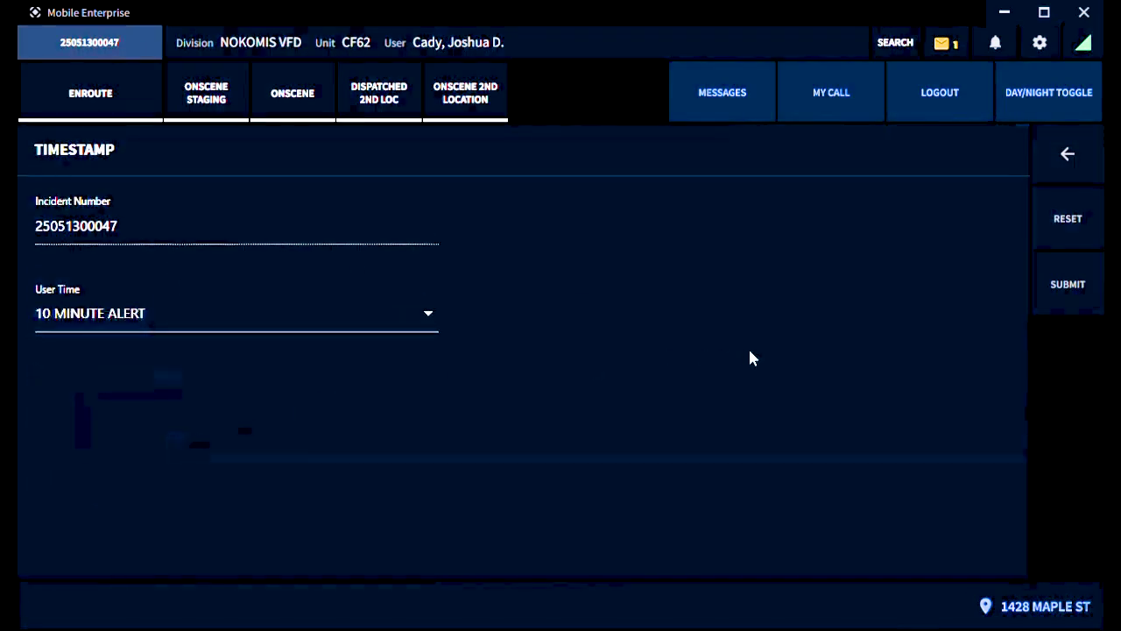
pyautogui.click(429, 319)
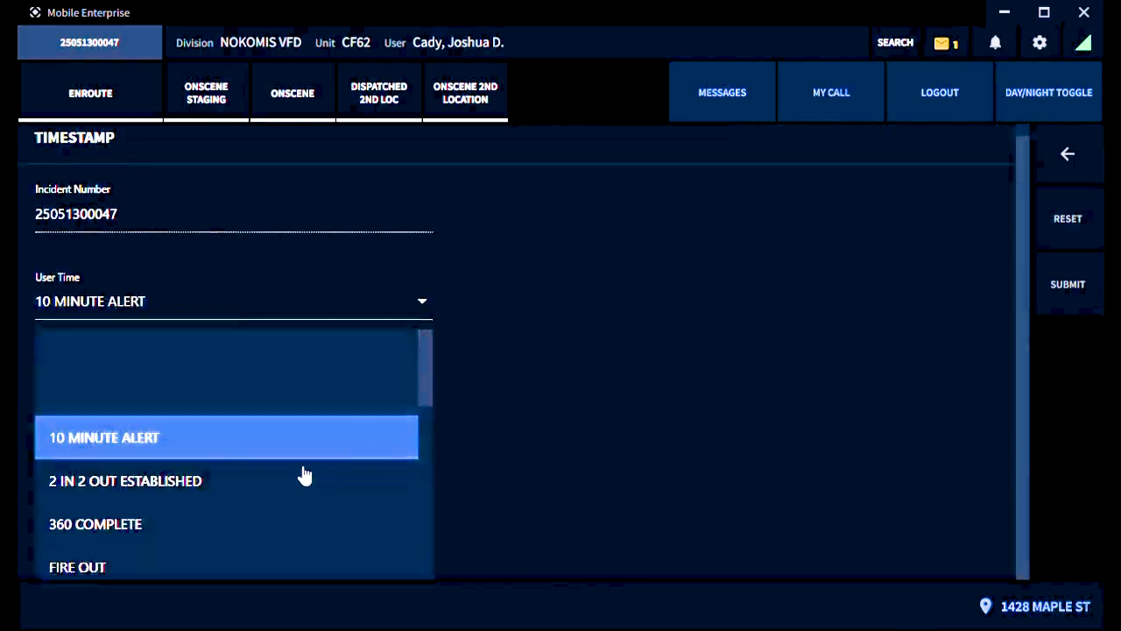
pyautogui.click(219, 480)
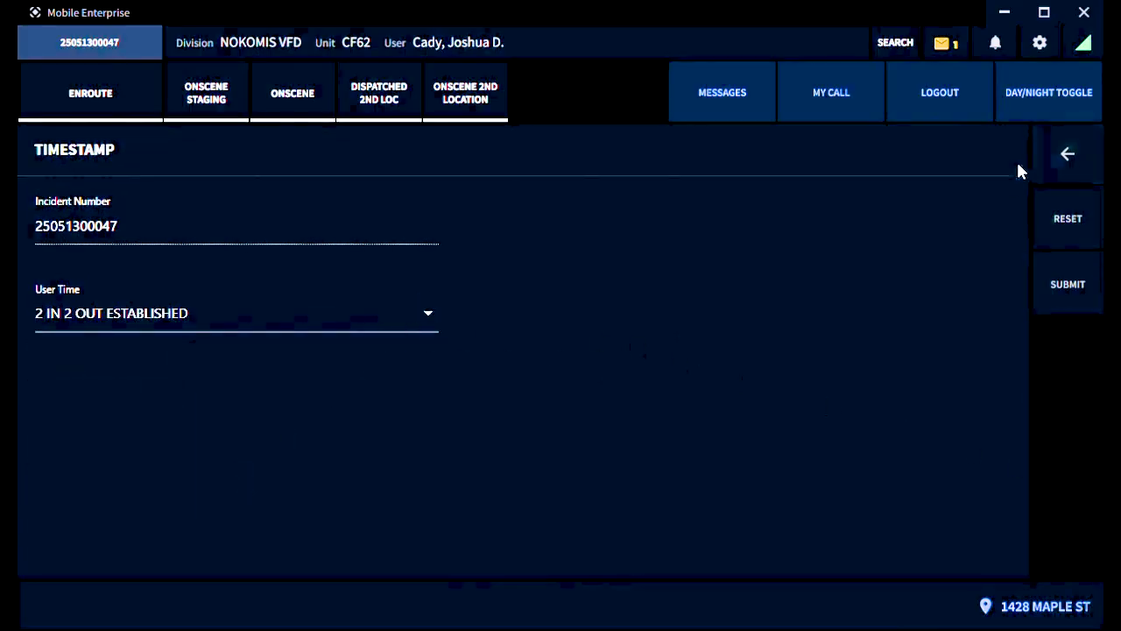
pyautogui.click(1068, 155)
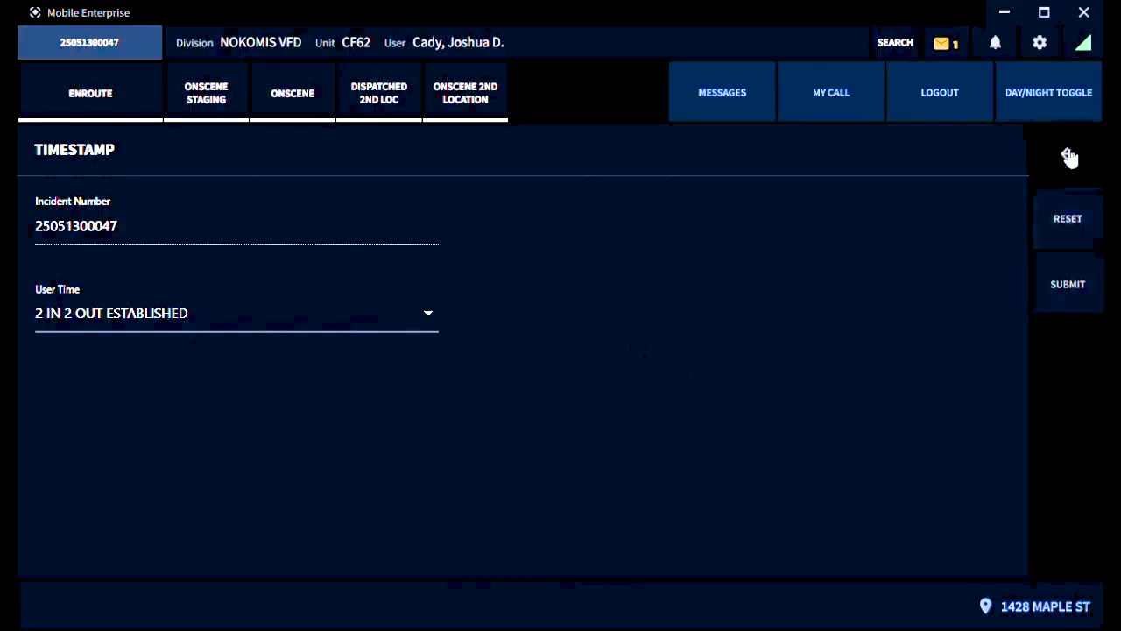
pyautogui.click(1069, 155)
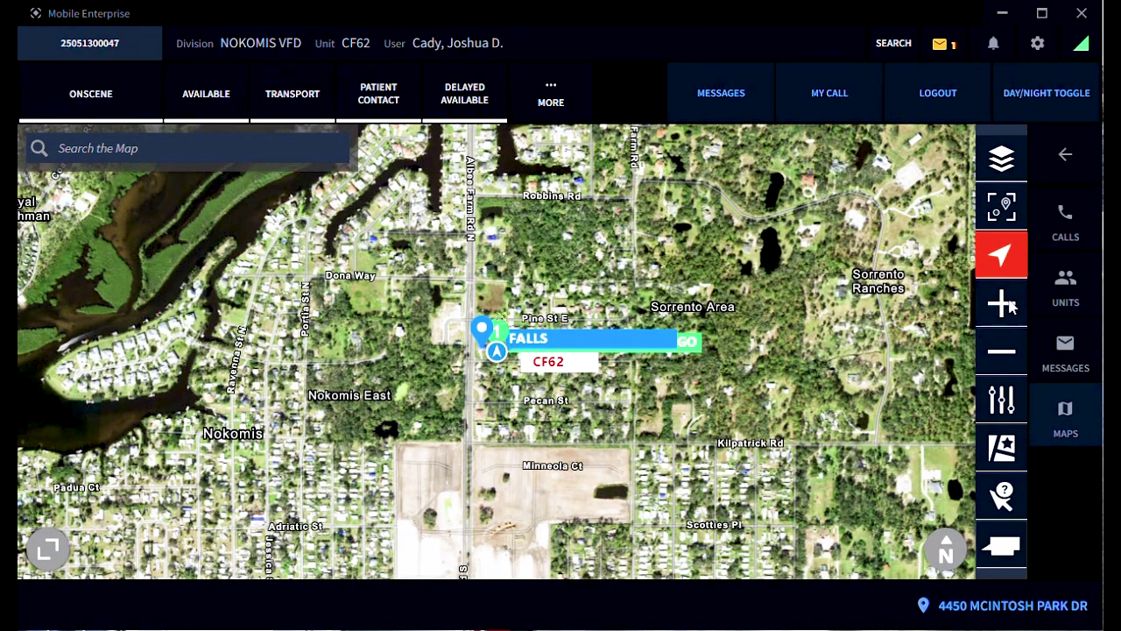
# Zoom the map to the destination address, fit the destination and unit together, and return to tracking the unit's position
pyautogui.click(1025, 616)
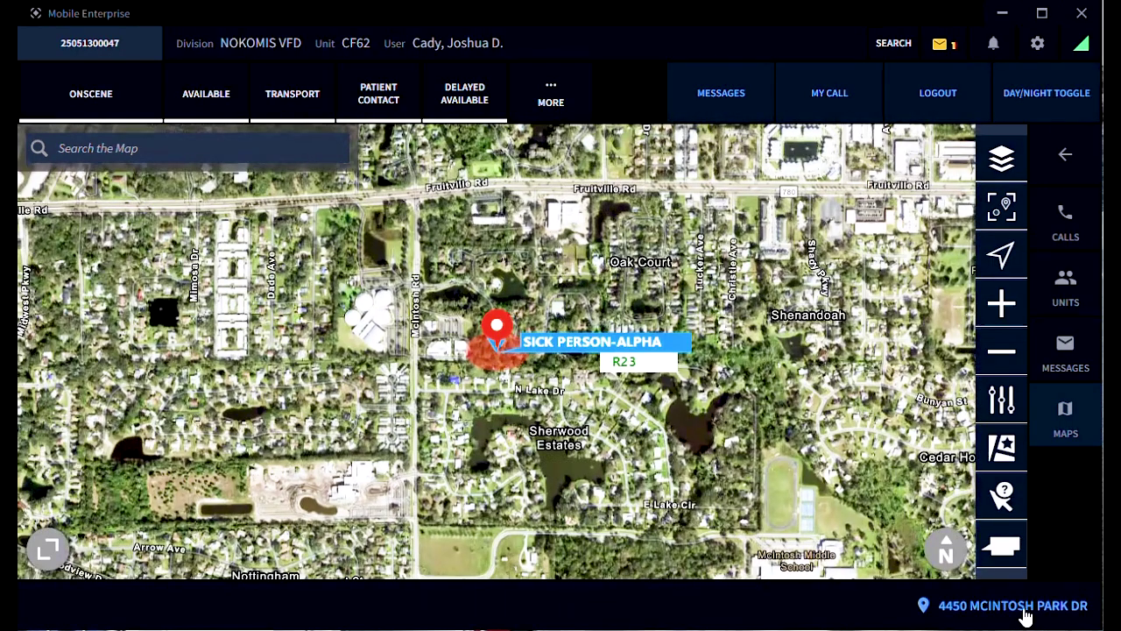
pyautogui.click(1003, 219)
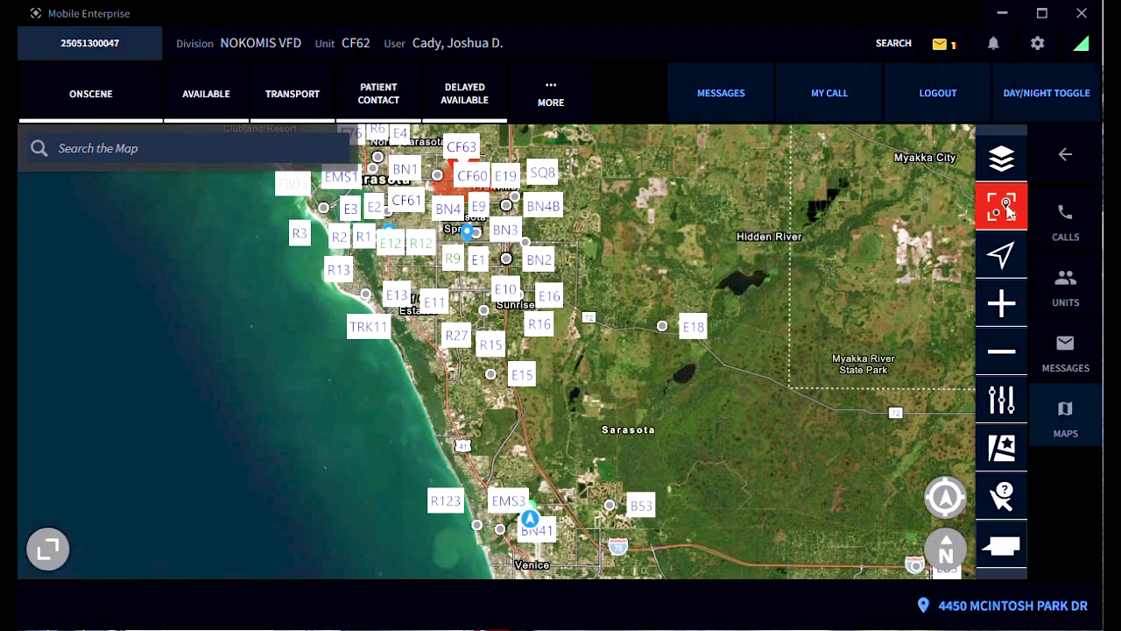
pyautogui.click(1002, 255)
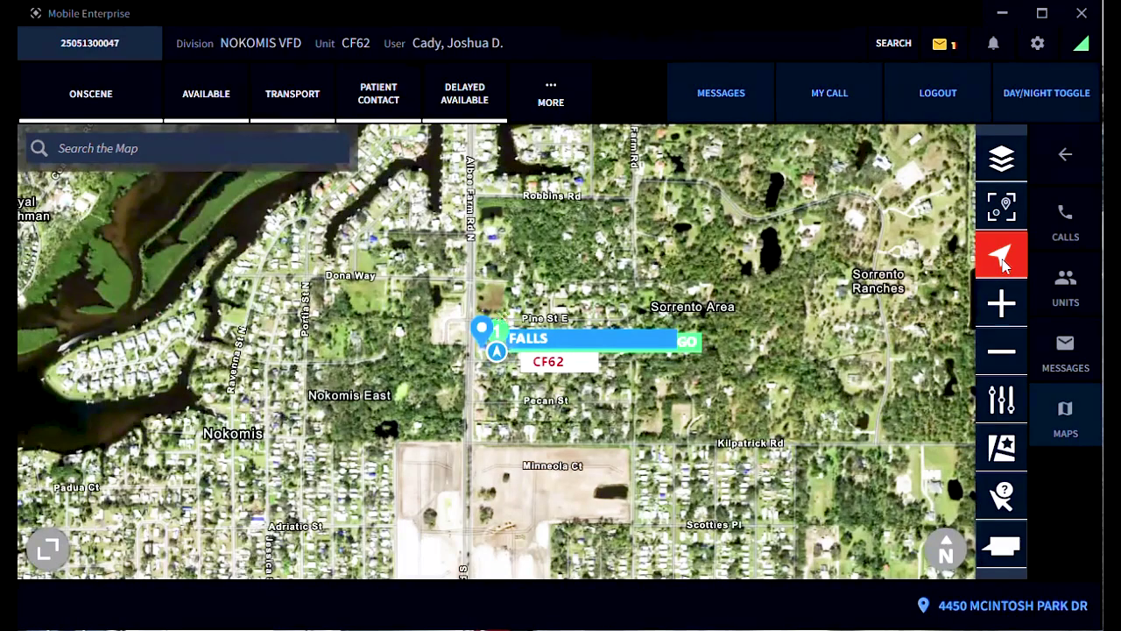
# Get turn-by-turn directions from the unit's location to the destination address, and expand the route's Clear Route and Overview options
pyautogui.click(990, 249)
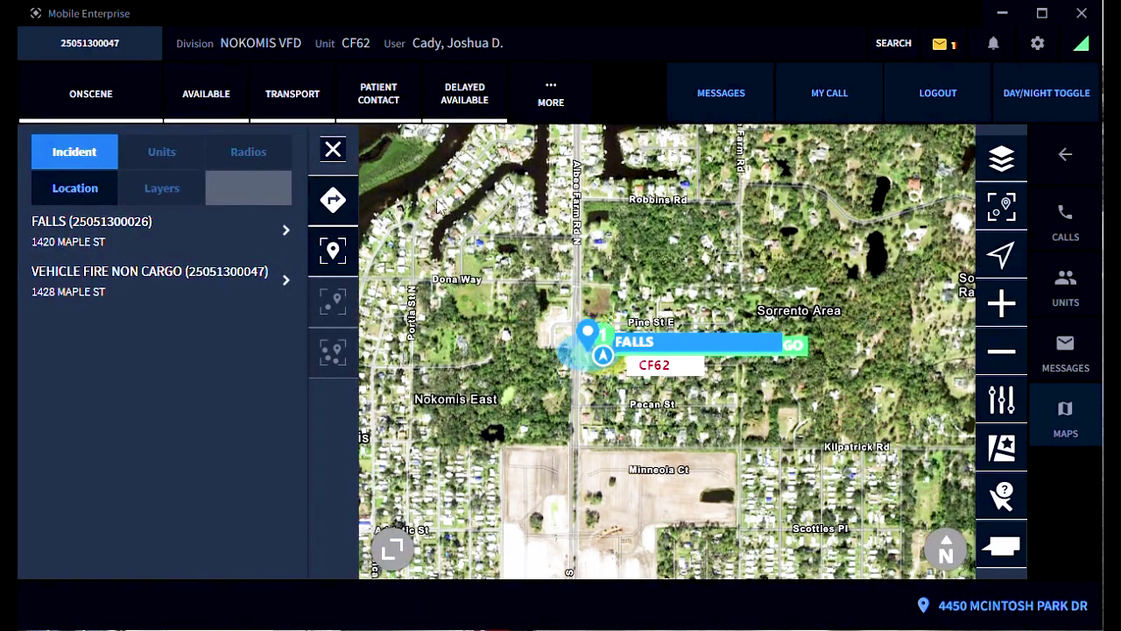
pyautogui.click(337, 203)
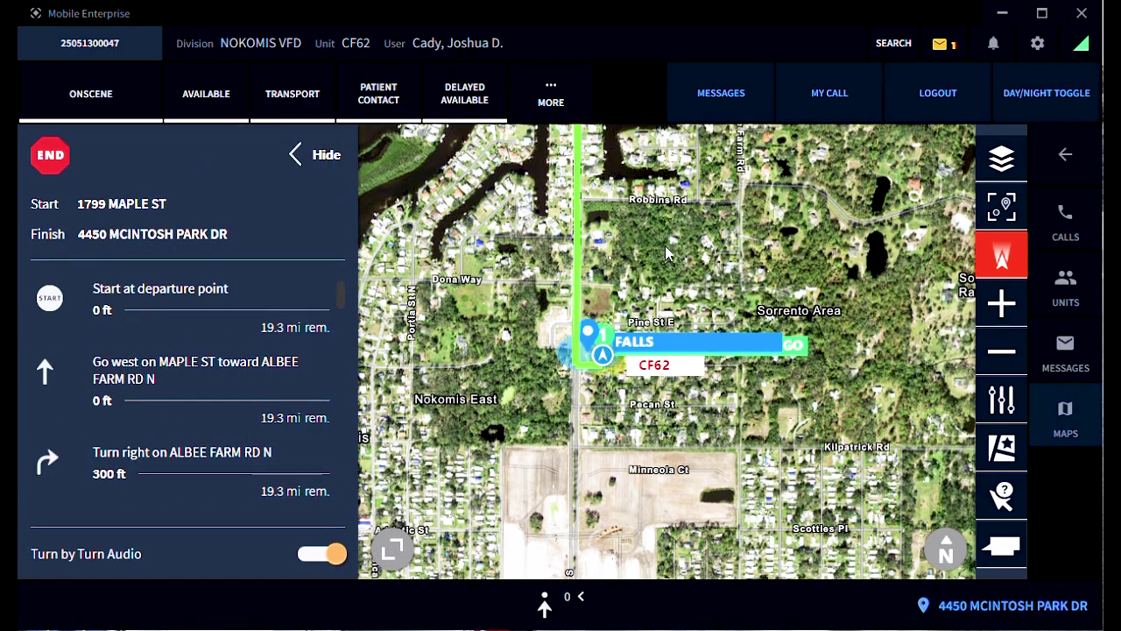
pyautogui.scroll(-5, 210, 423)
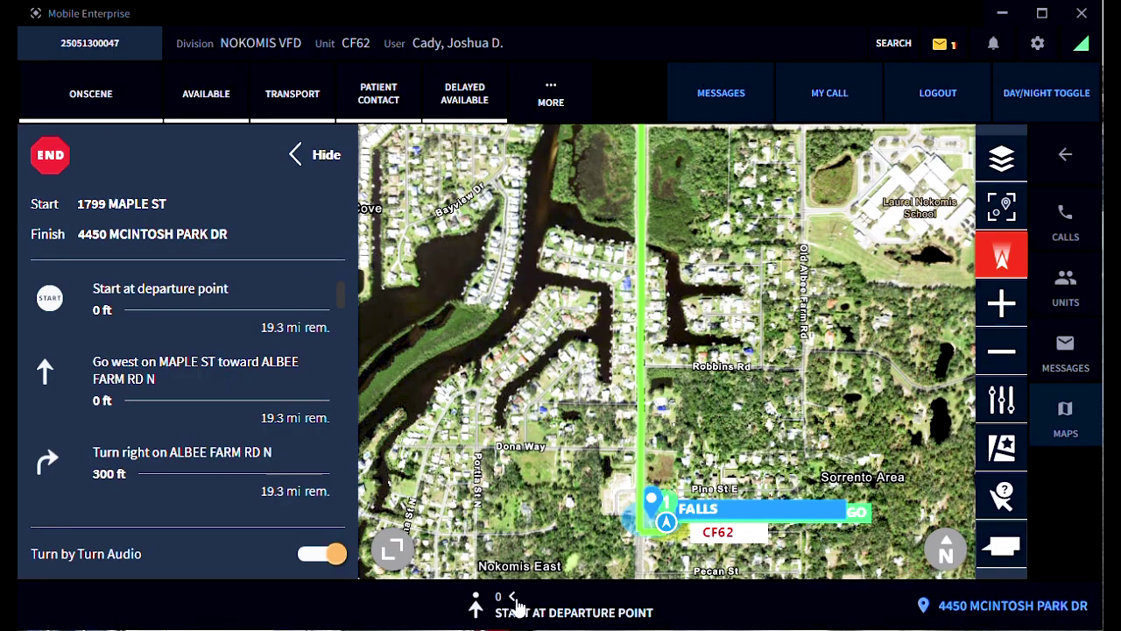
pyautogui.click(517, 610)
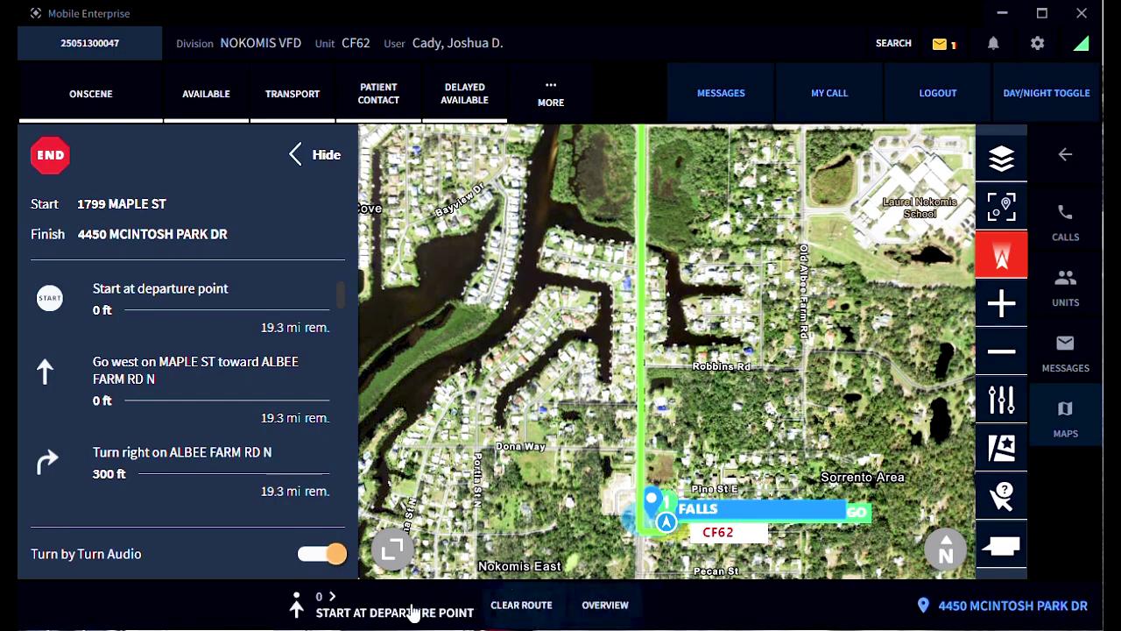